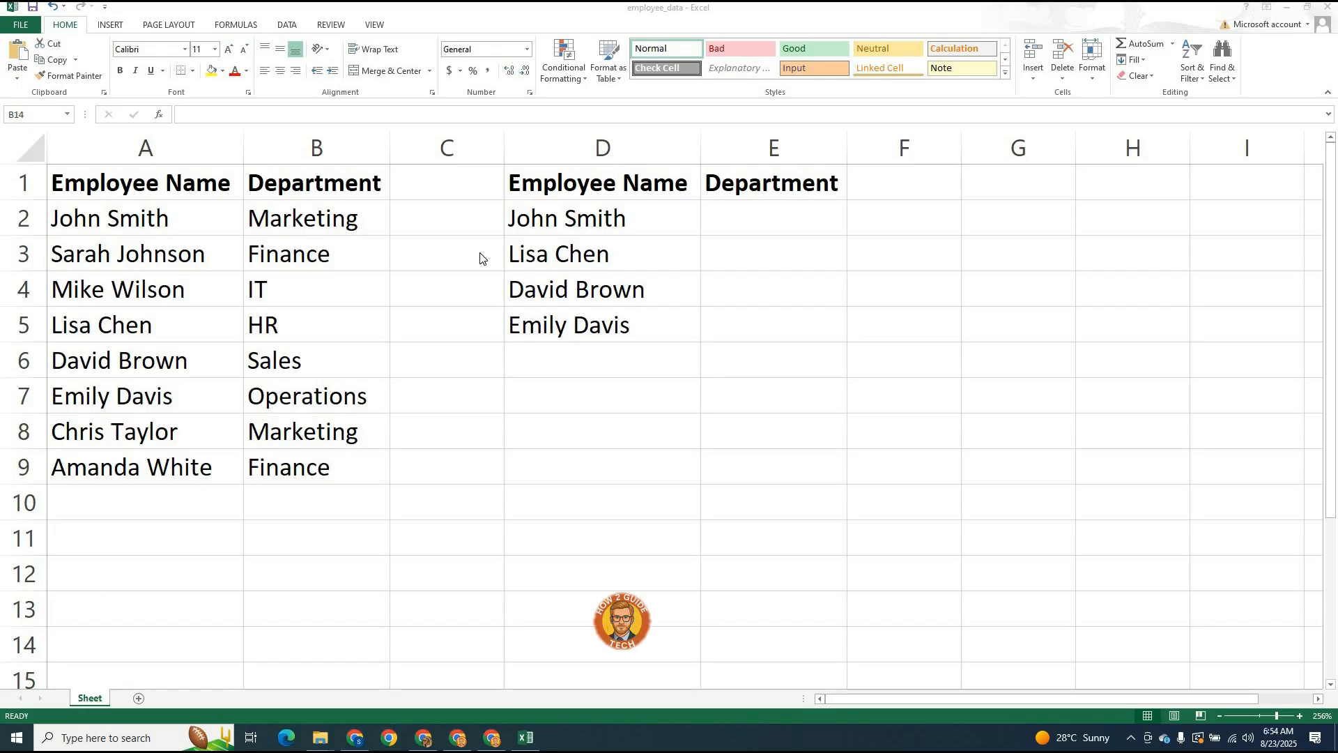
# Step: Start a VLOOKUP formula in cell E2 with D2 as the lookup value
pyautogui.hotkey('alt', 'Tab')
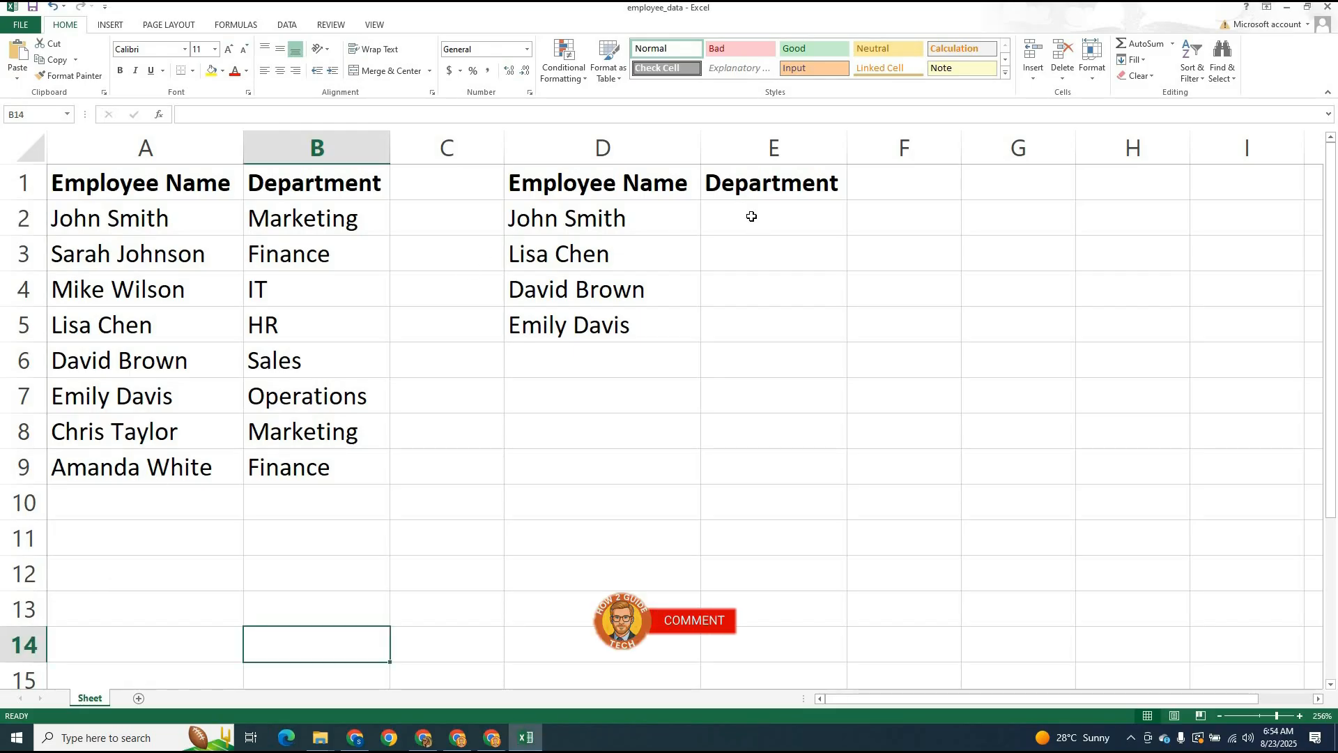
pyautogui.click(751, 216)
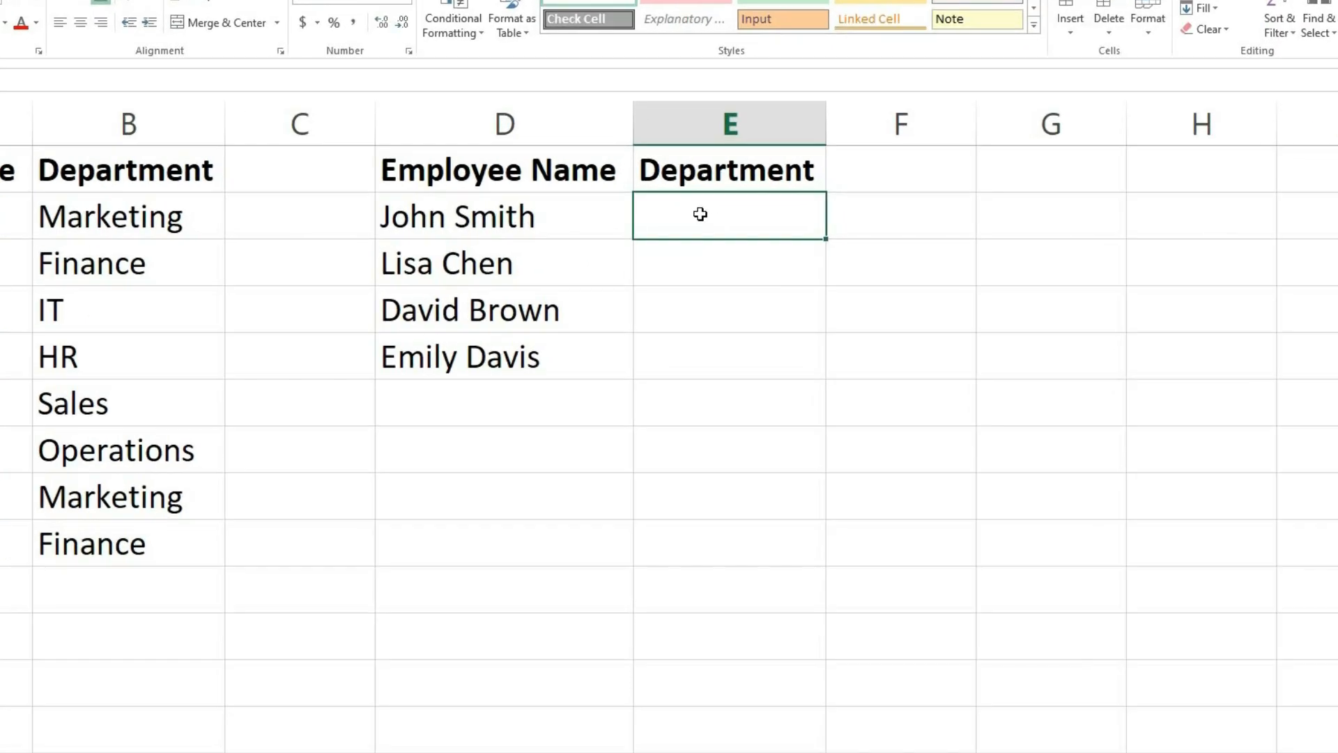
pyautogui.doubleClick(655, 212)
pyautogui.write('=')
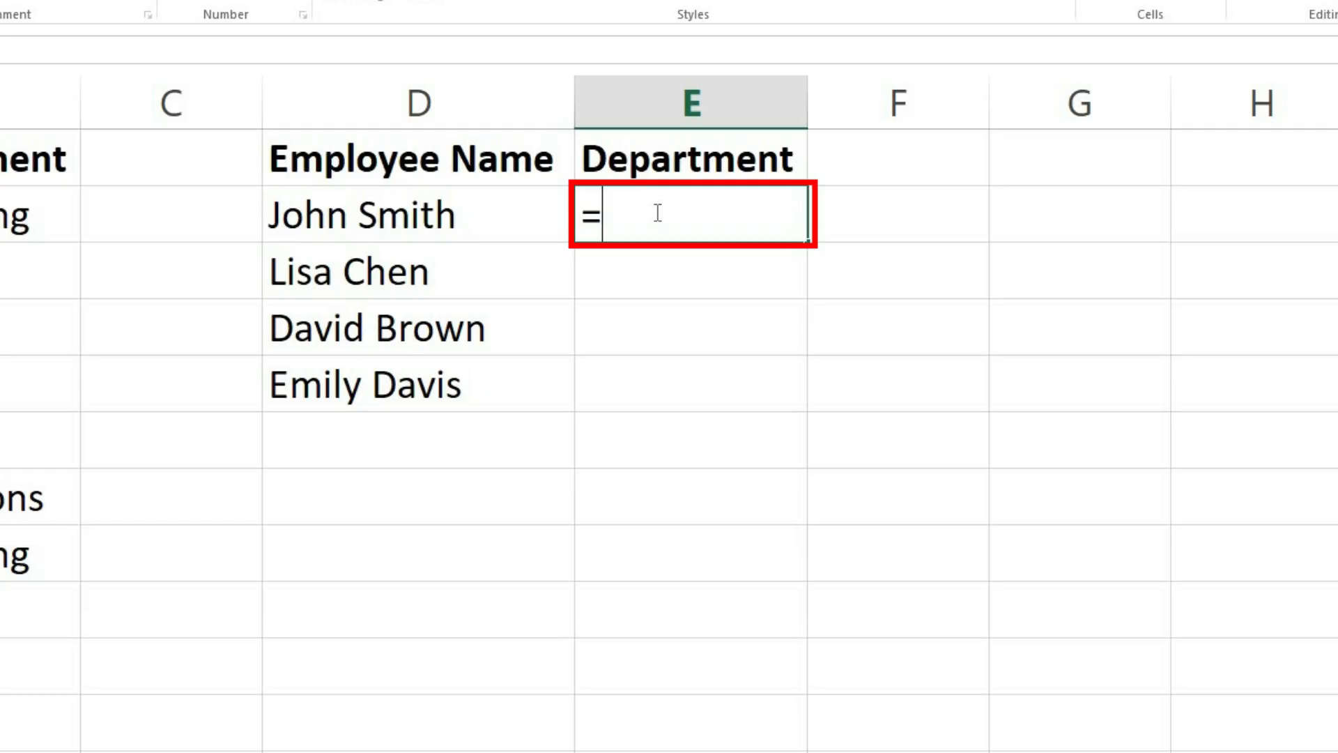
pyautogui.write('vlookup(')
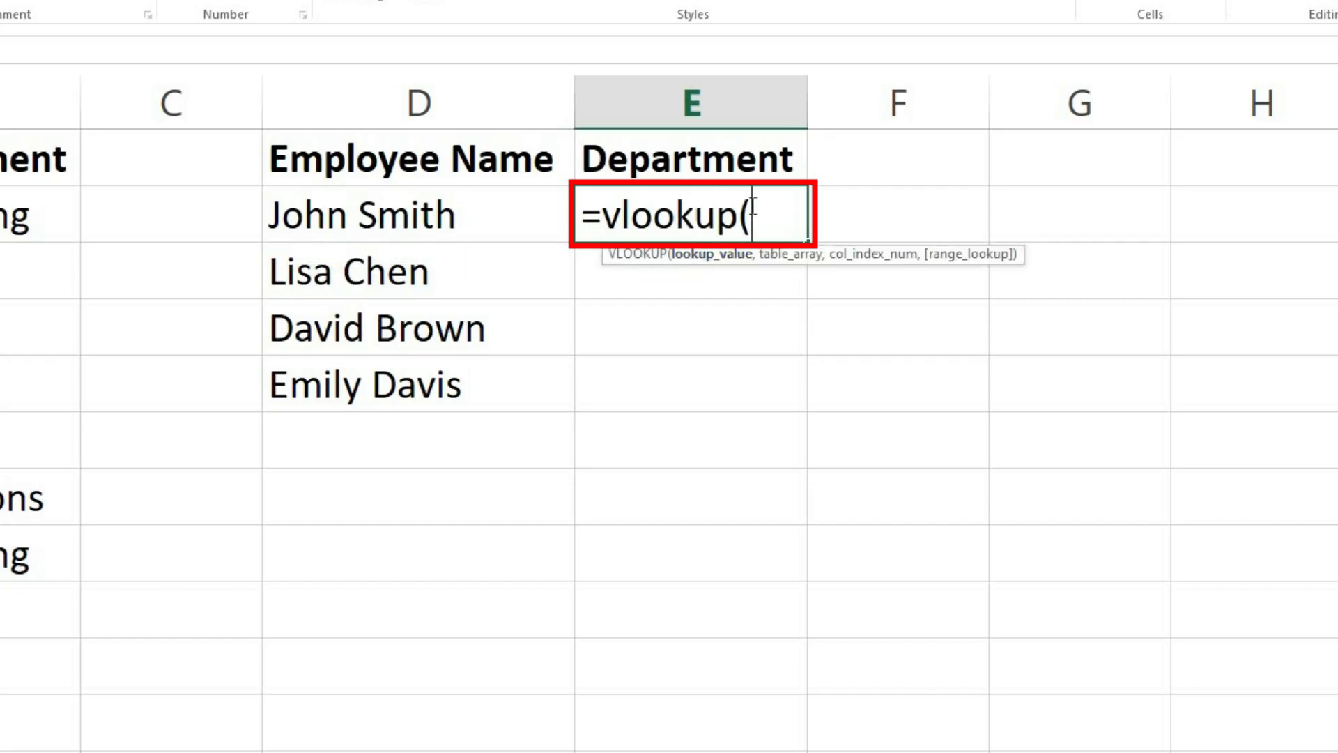
pyautogui.click(460, 223)
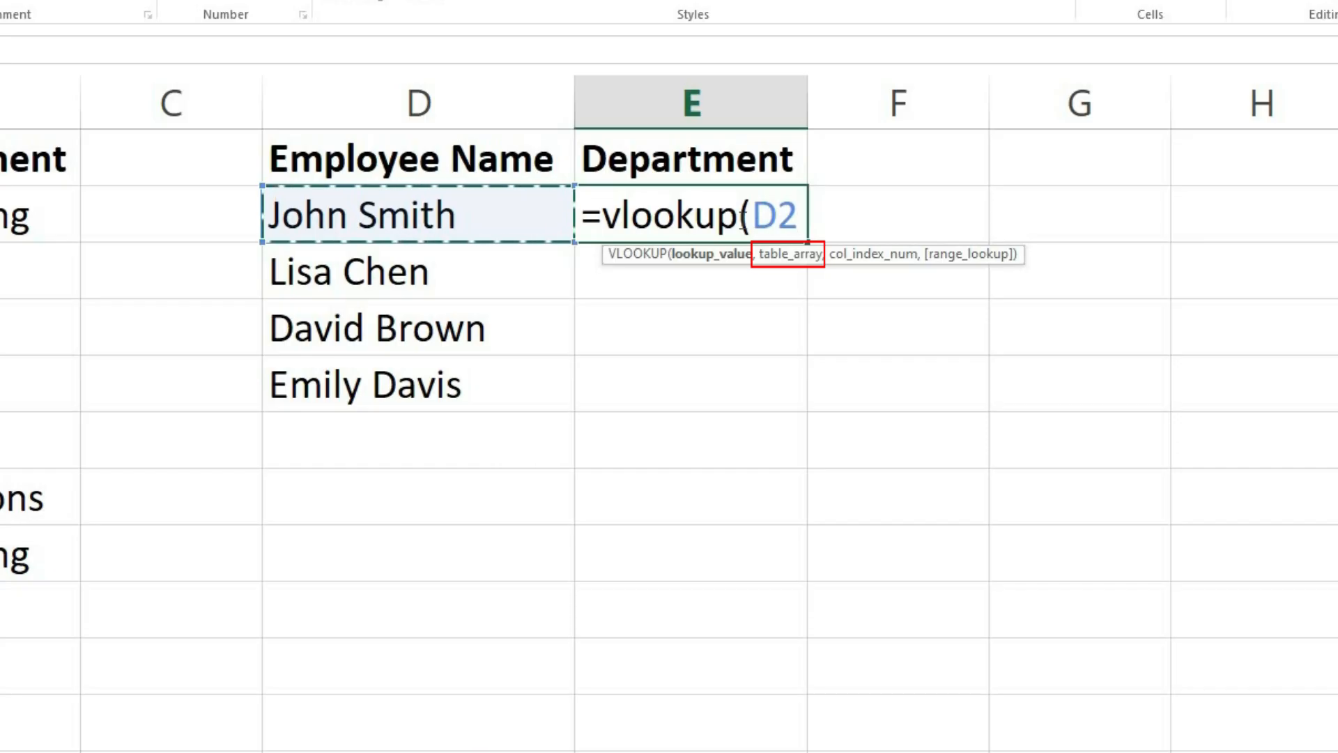
pyautogui.write(',')
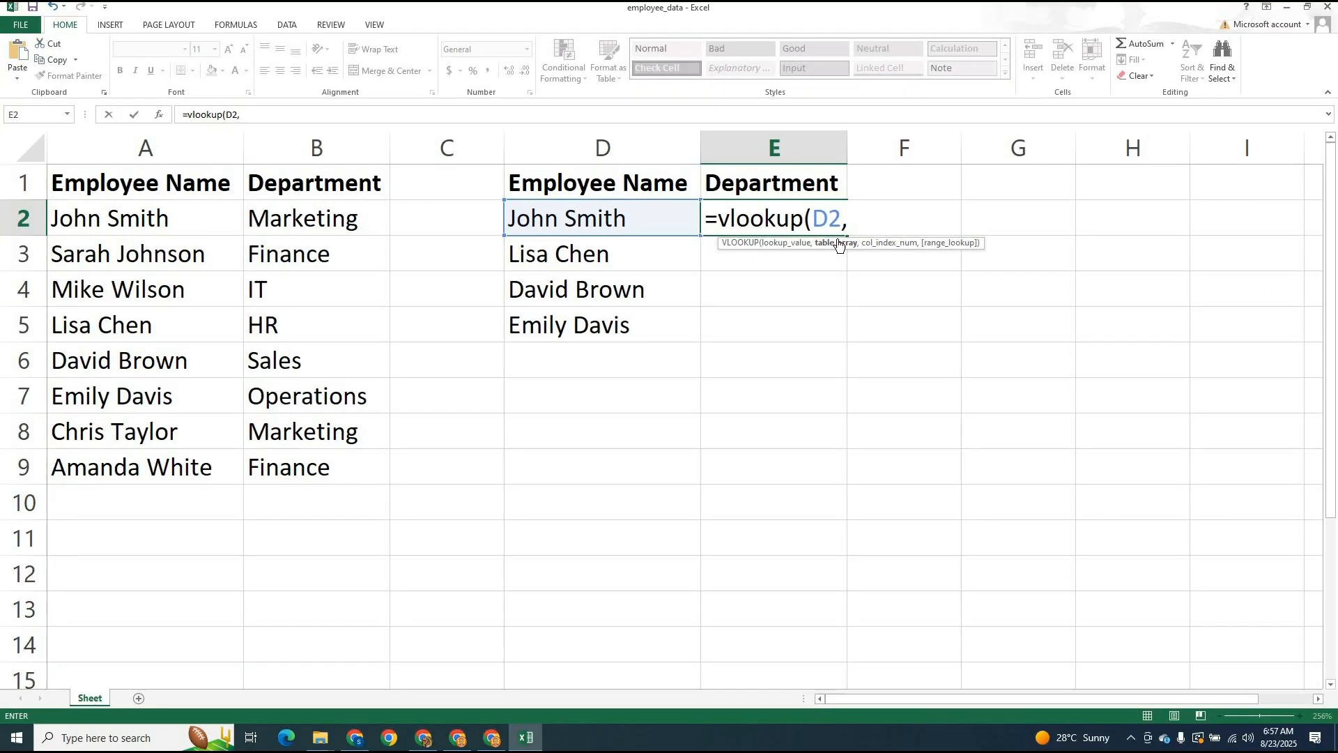
# Step: Complete the E2 formula with table array A2:B9, column index 2 and FALSE for an exact match
pyautogui.moveTo(150, 217)
pyautogui.mouseDown()
pyautogui.moveTo(289, 424)
pyautogui.moveTo(286, 459)
pyautogui.mouseUp()
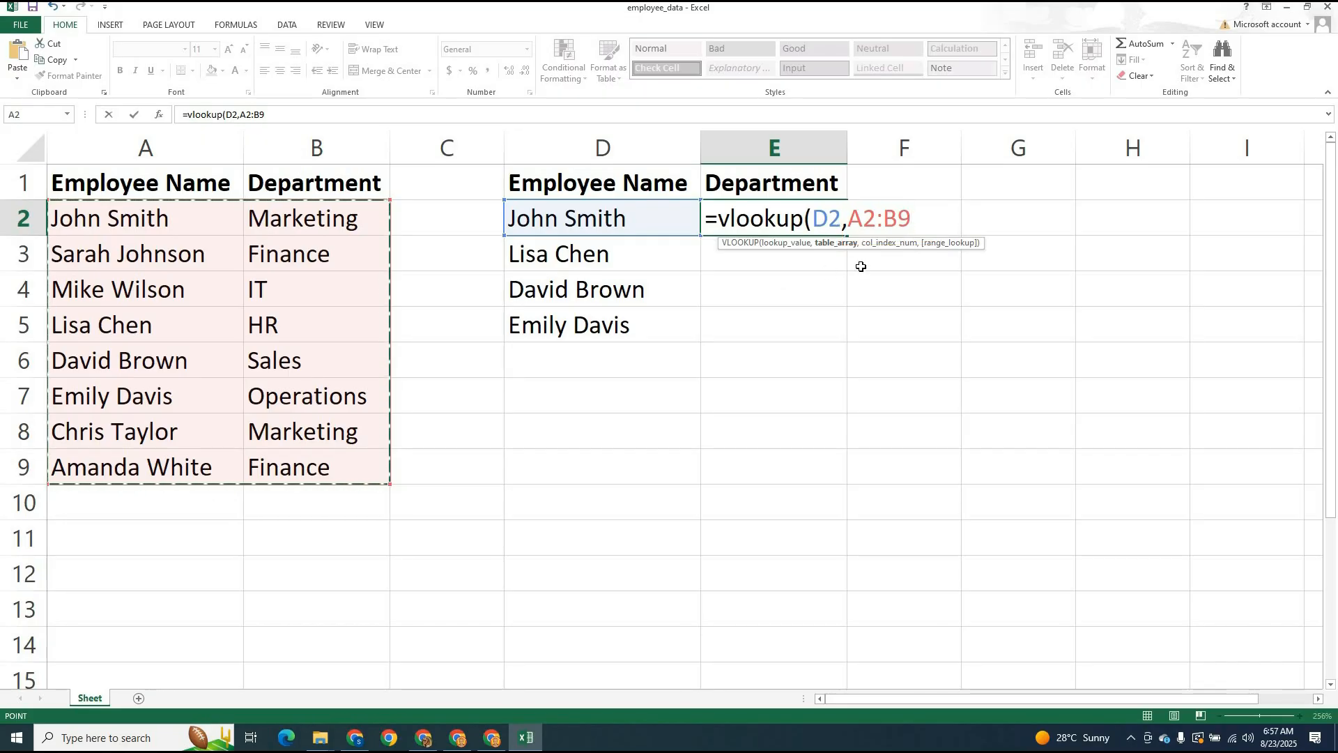
pyautogui.write(',')
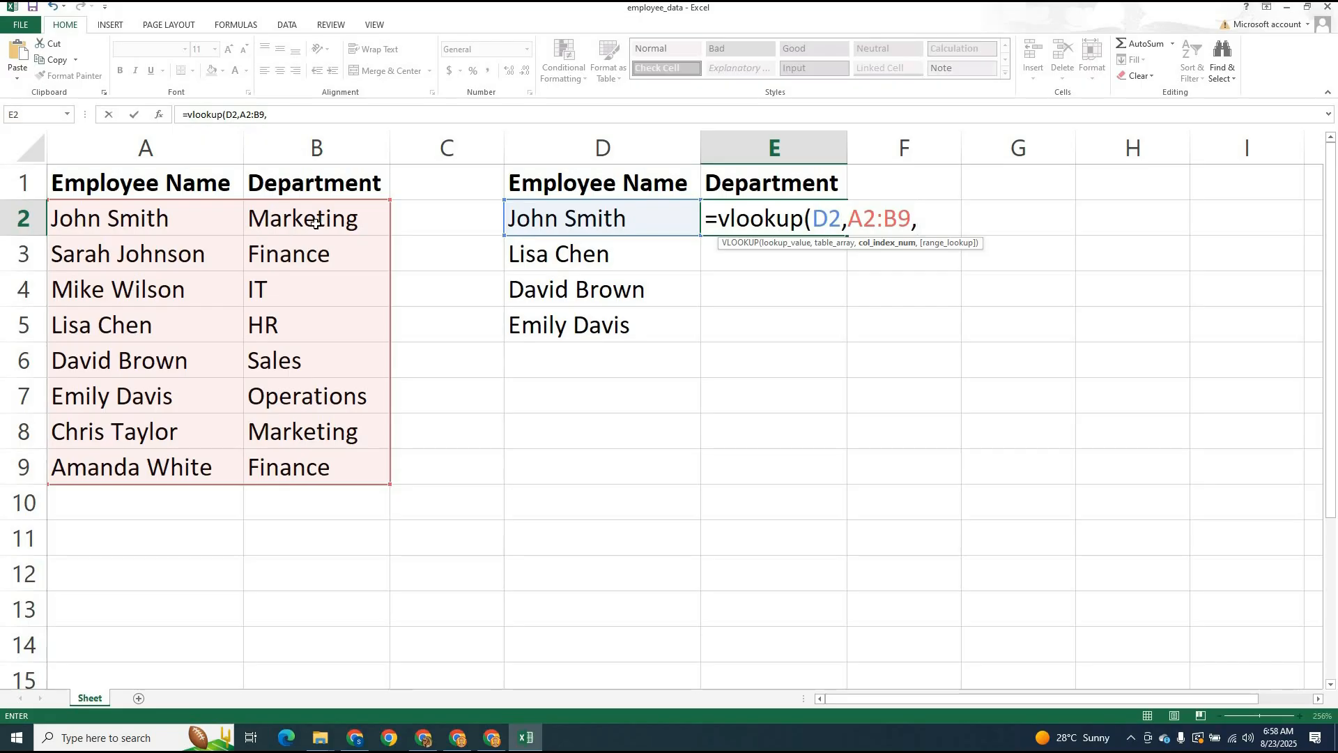
pyautogui.write('2,')
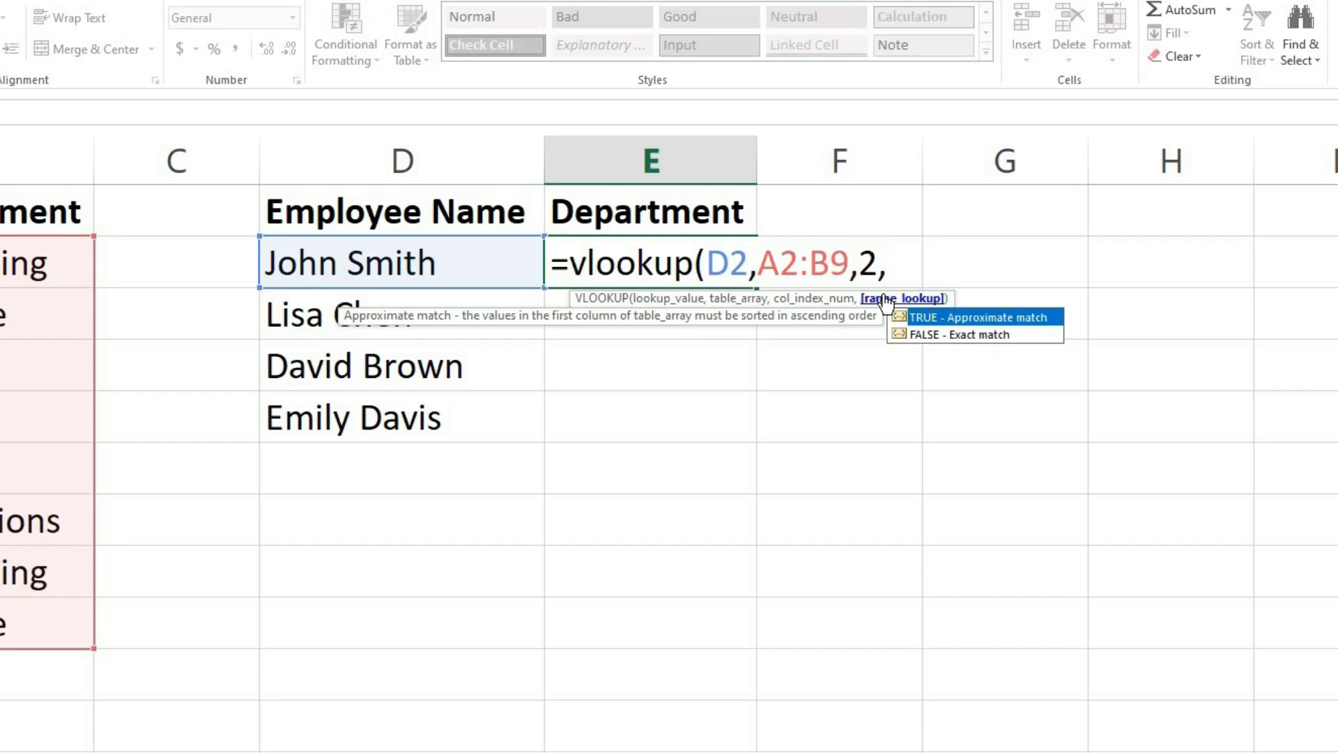
pyautogui.write('FALSE')
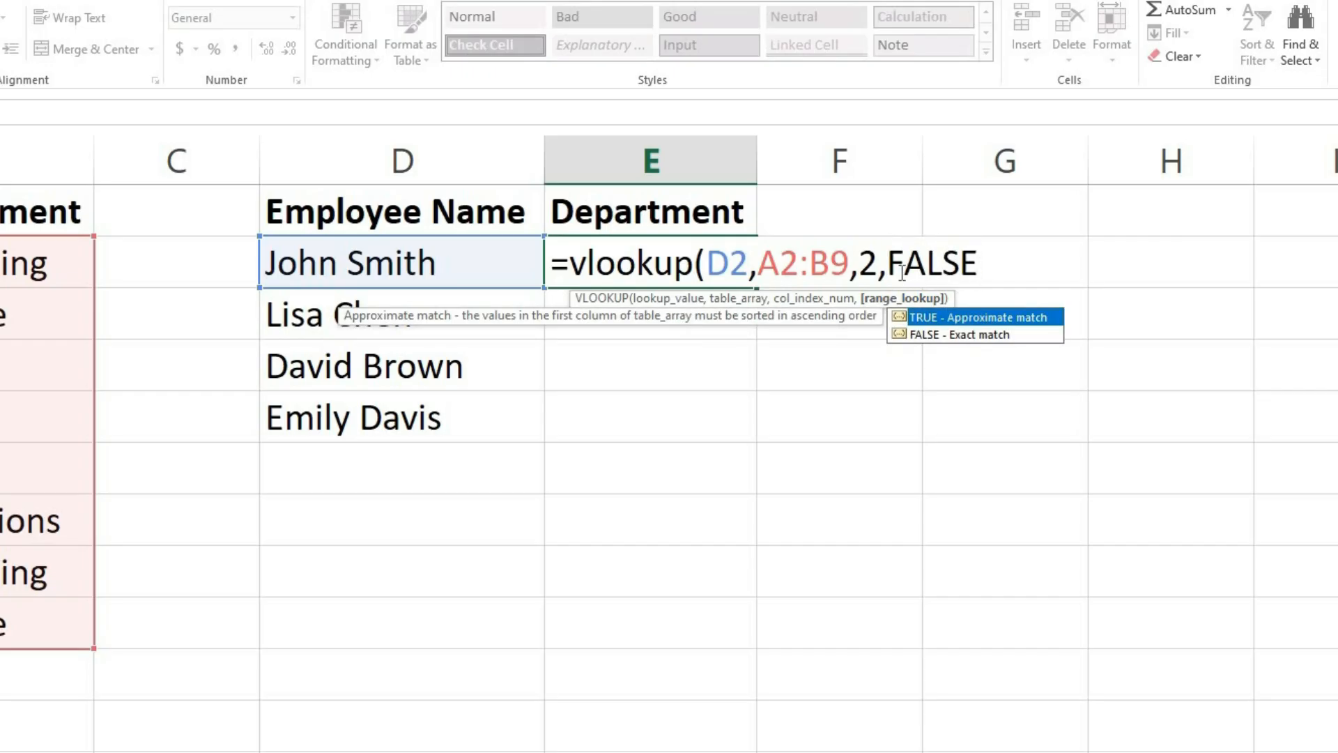
pyautogui.write(')')
pyautogui.press('Return')
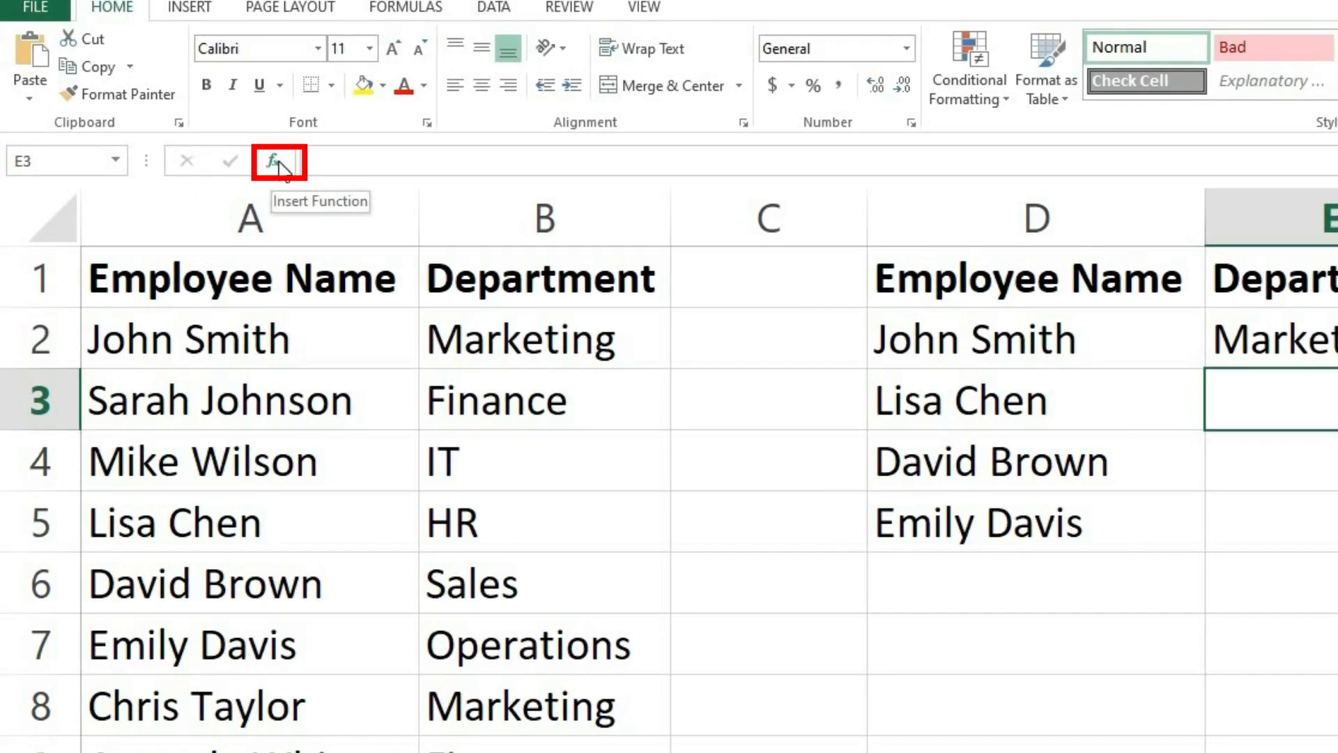
# Step: Find VLOOKUP through Insert Function for cell E3, open its function arguments and cancel
pyautogui.click(276, 163)
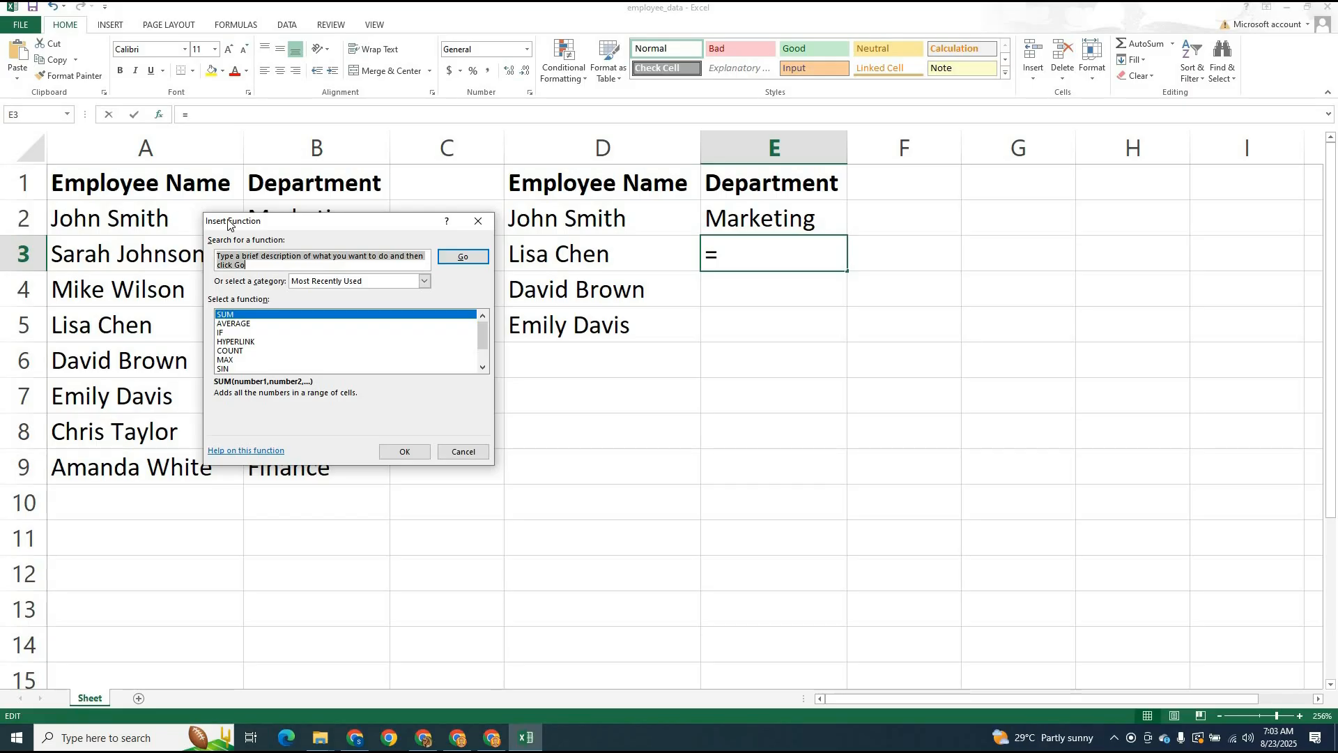
pyautogui.moveTo(482, 339); pyautogui.dragTo(479, 338)
pyautogui.click(314, 262)
pyautogui.press('BackSpace')
pyautogui.press('BackSpace')
pyautogui.press('BackSpace')
pyautogui.press('BackSpace')
pyautogui.press('BackSpace')
pyautogui.press('BackSpace')
pyautogui.press('BackSpace')
pyautogui.press('BackSpace')
pyautogui.press('BackSpace')
pyautogui.press('BackSpace')
pyautogui.press('BackSpace')
pyautogui.press('BackSpace')
pyautogui.press('BackSpace')
pyautogui.press('BackSpace')
pyautogui.press('BackSpace')
pyautogui.press('BackSpace')
pyautogui.press('BackSpace')
pyautogui.press('BackSpace')
pyautogui.press('BackSpace')
pyautogui.press('BackSpace')
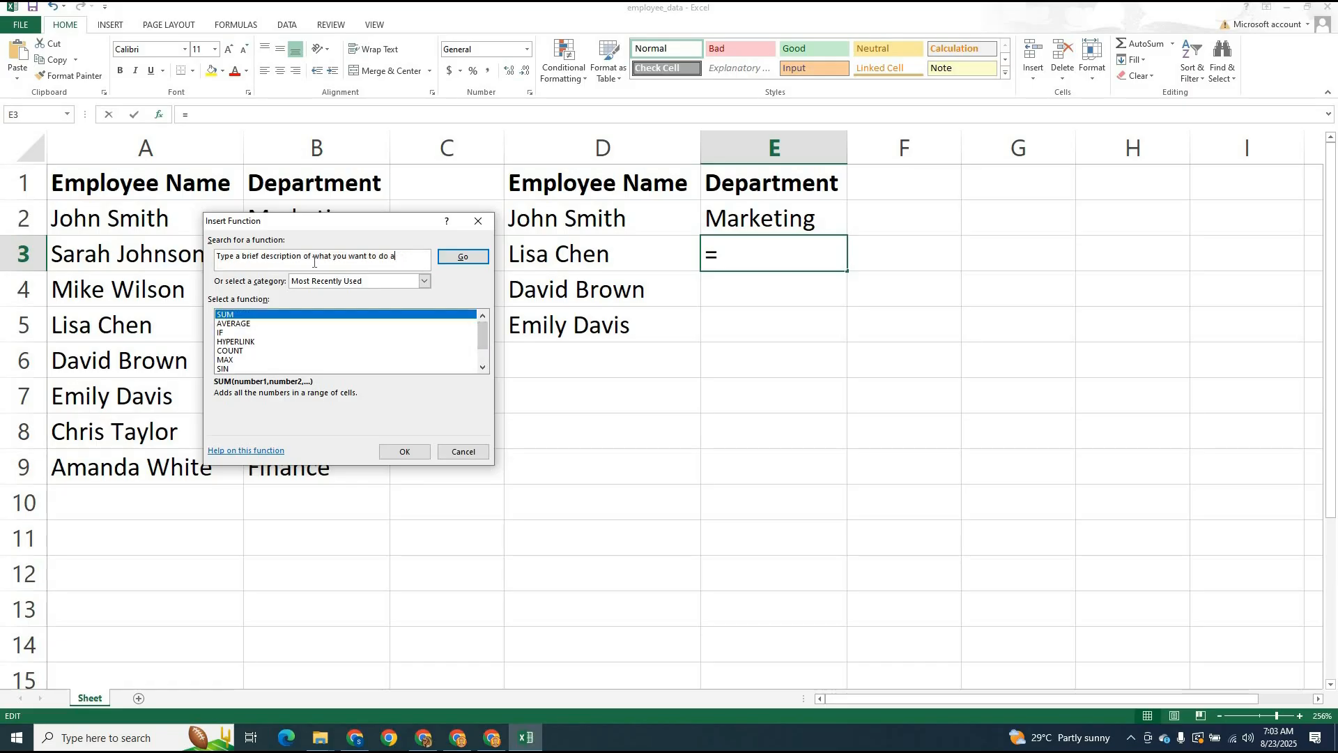
pyautogui.write('VLOOKUP')
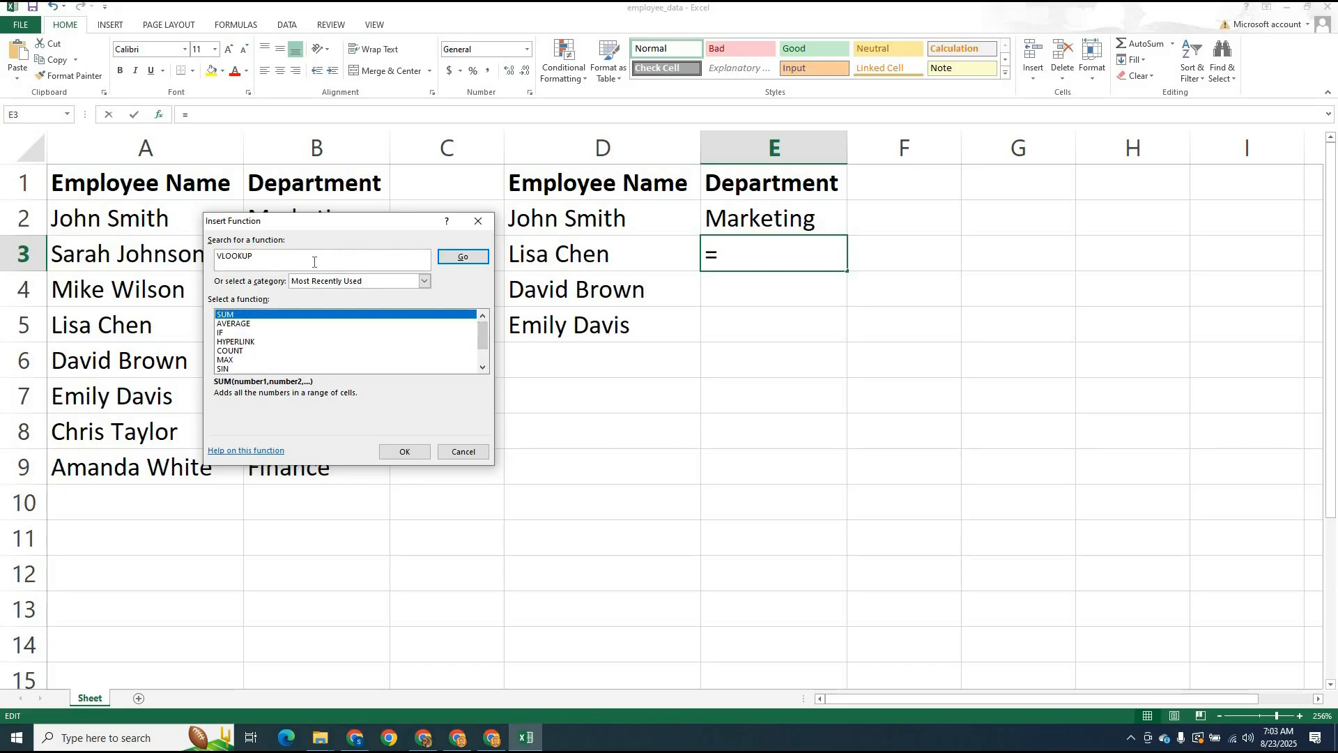
pyautogui.press('Return')
pyautogui.click(406, 451)
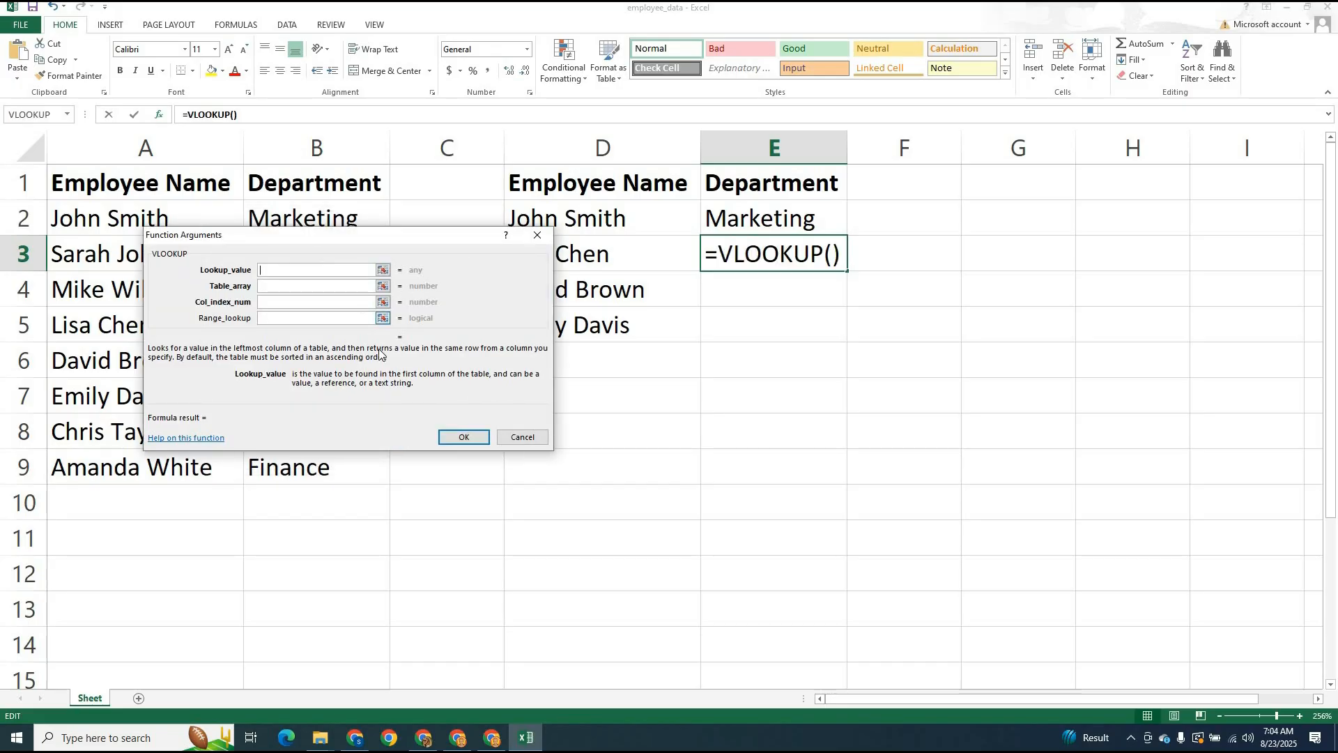
pyautogui.click(522, 437)
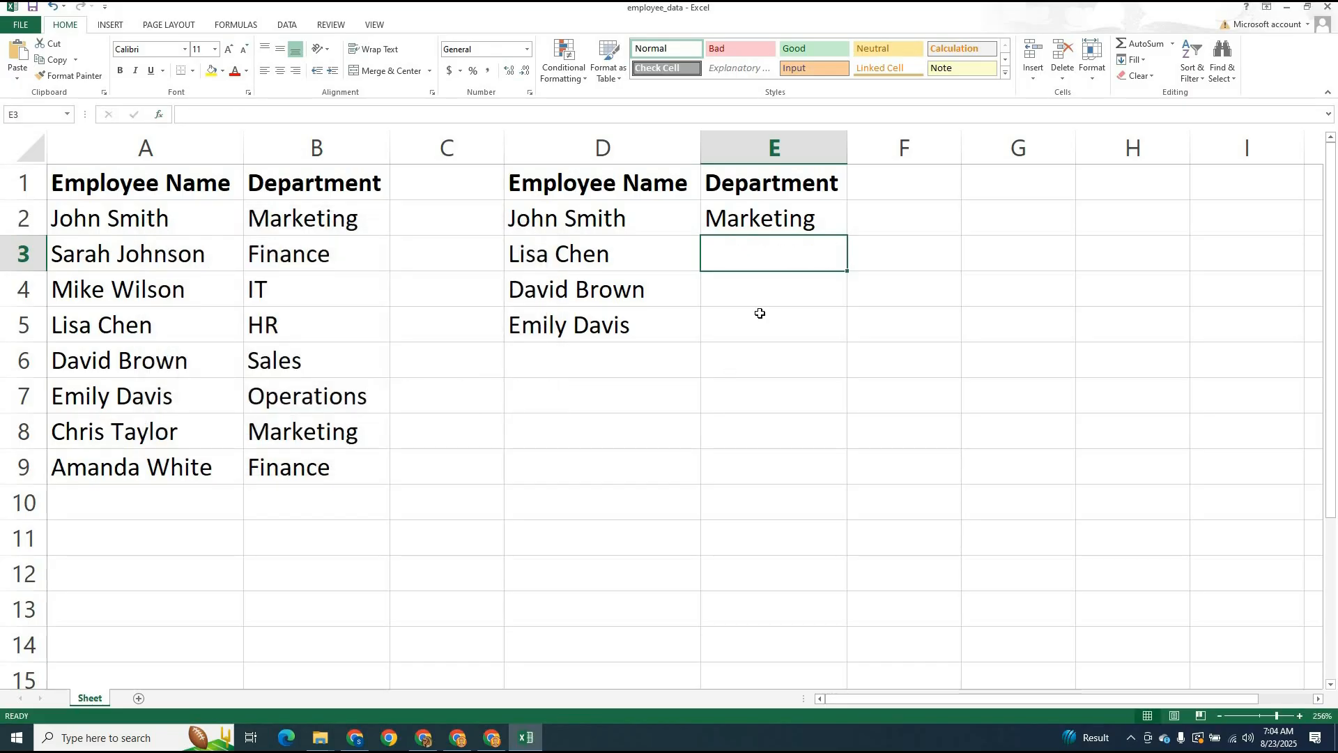
# Step: Fill the VLOOKUP formula from E2 down to E5 and inspect the copied formulas
pyautogui.press('Up')
pyautogui.moveTo(846, 235); pyautogui.dragTo(826, 335)
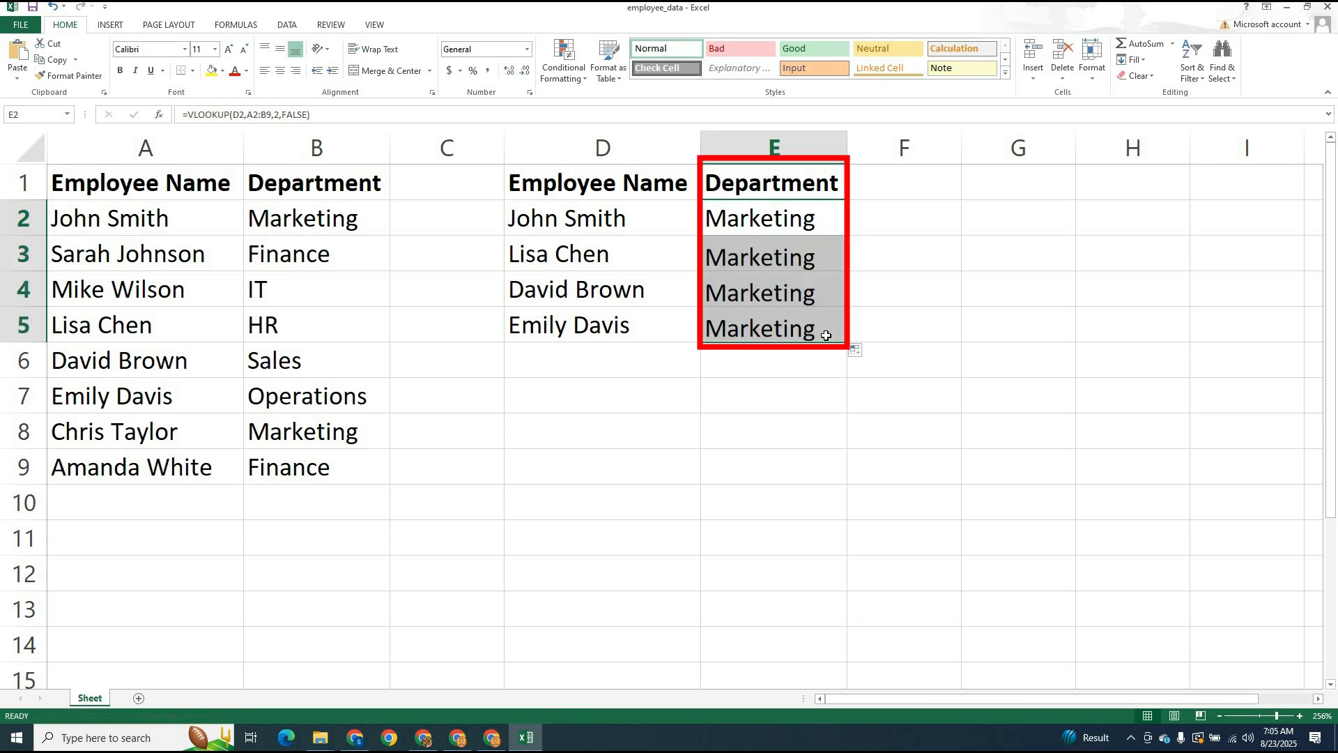
pyautogui.click(771, 258)
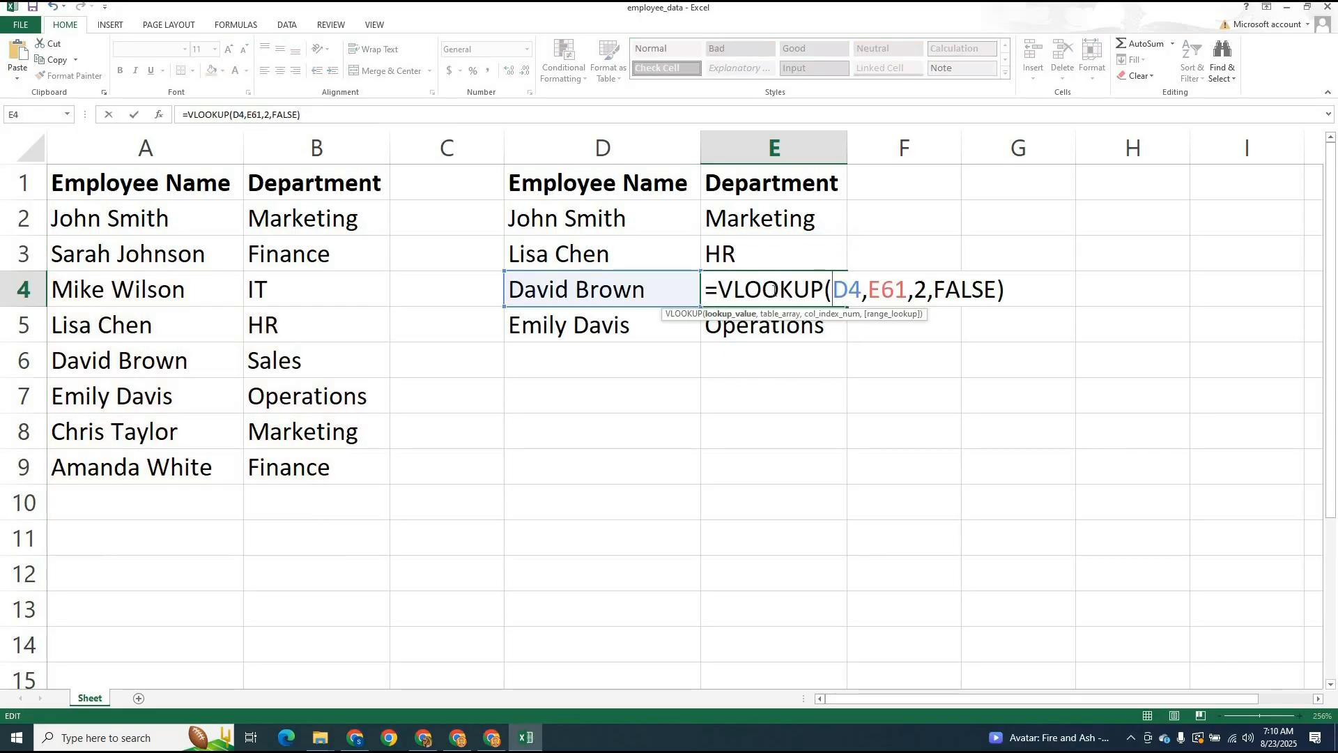
pyautogui.press('Escape')
pyautogui.press('Down')
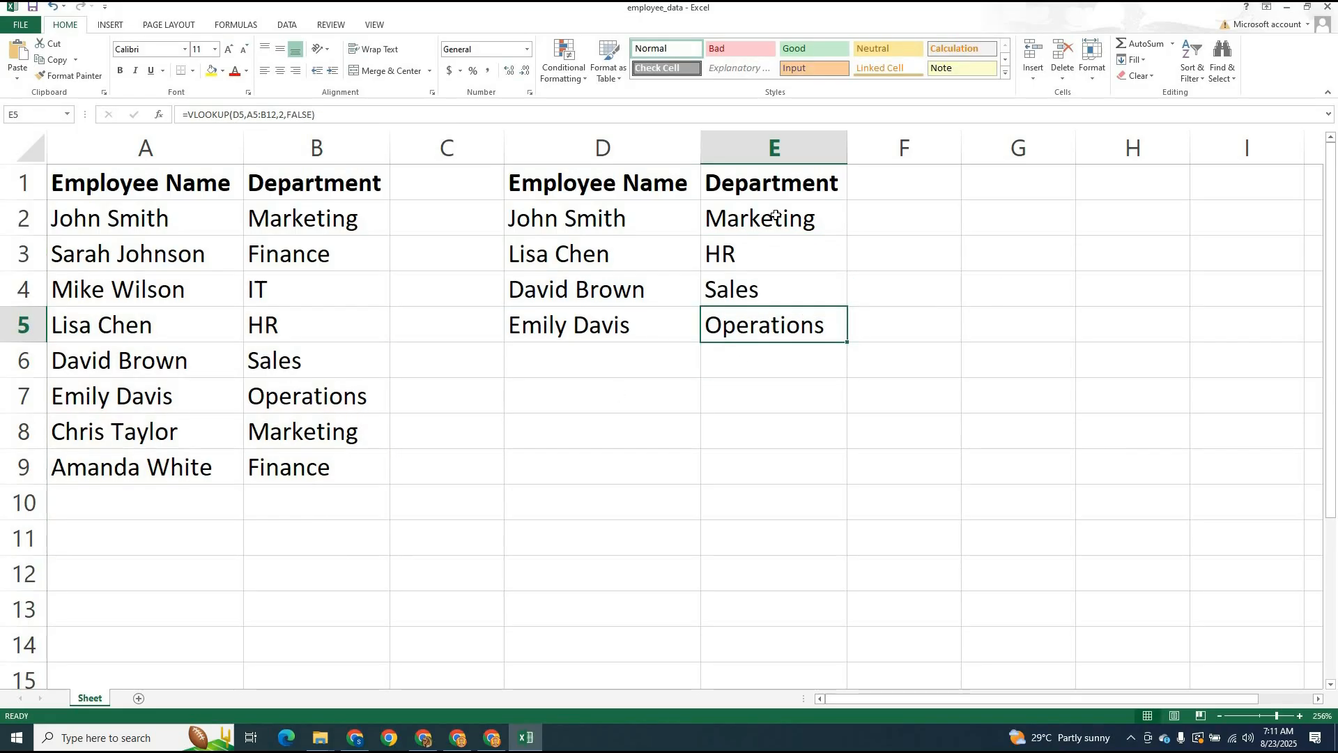
# Step: Make the table array in the E2 formula absolute as $A$2:$B$9
pyautogui.click(775, 215)
pyautogui.click(259, 115)
pyautogui.doubleClick(279, 115)
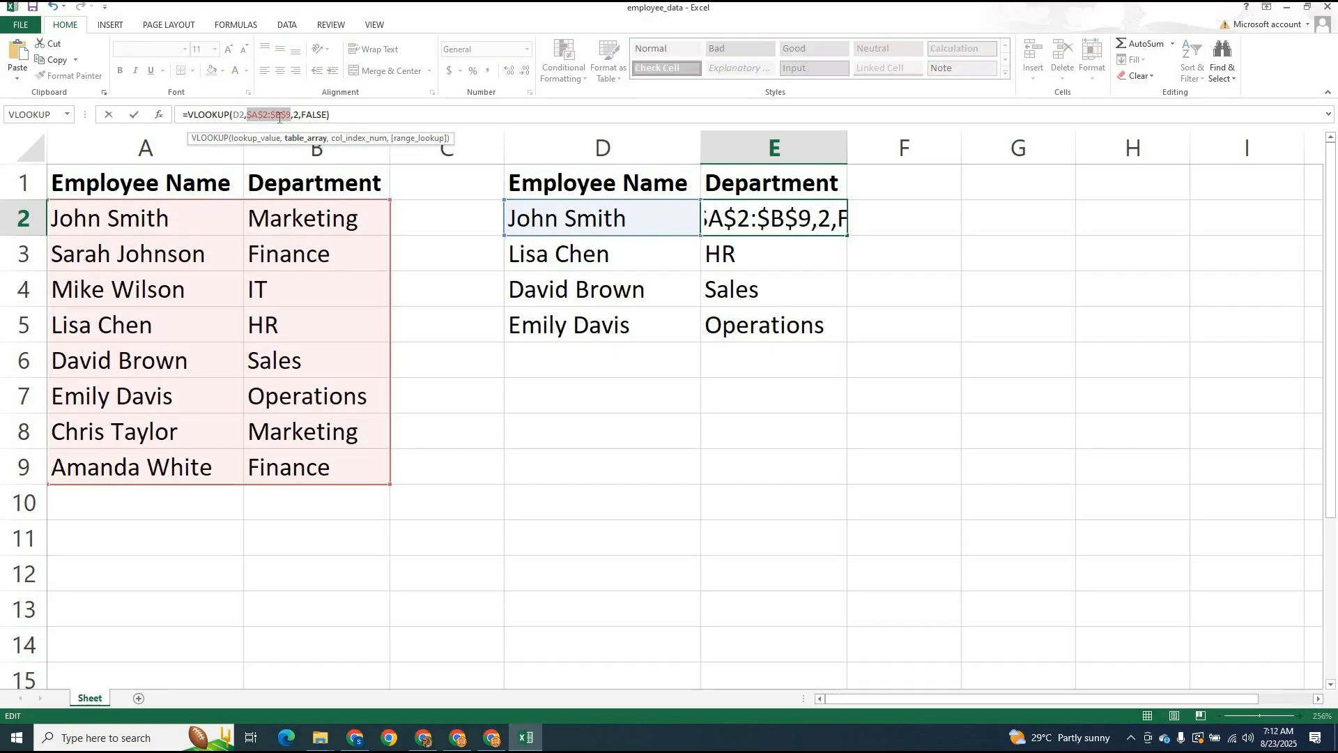
pyautogui.press('Return')
# Step: Fill the formula with the absolute range from E2 down to E5 and check the table array in the copied formulas
pyautogui.click(847, 230)
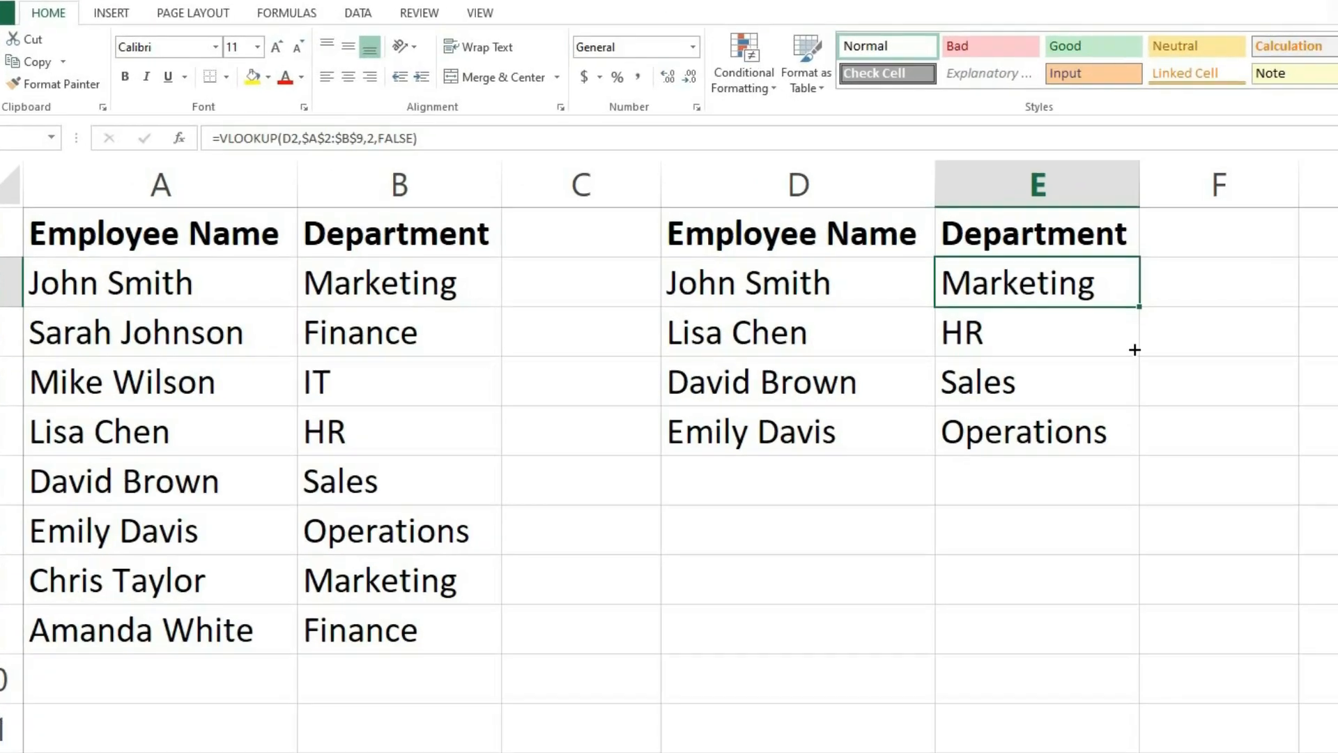
pyautogui.click(1017, 337)
pyautogui.doubleClick(280, 138)
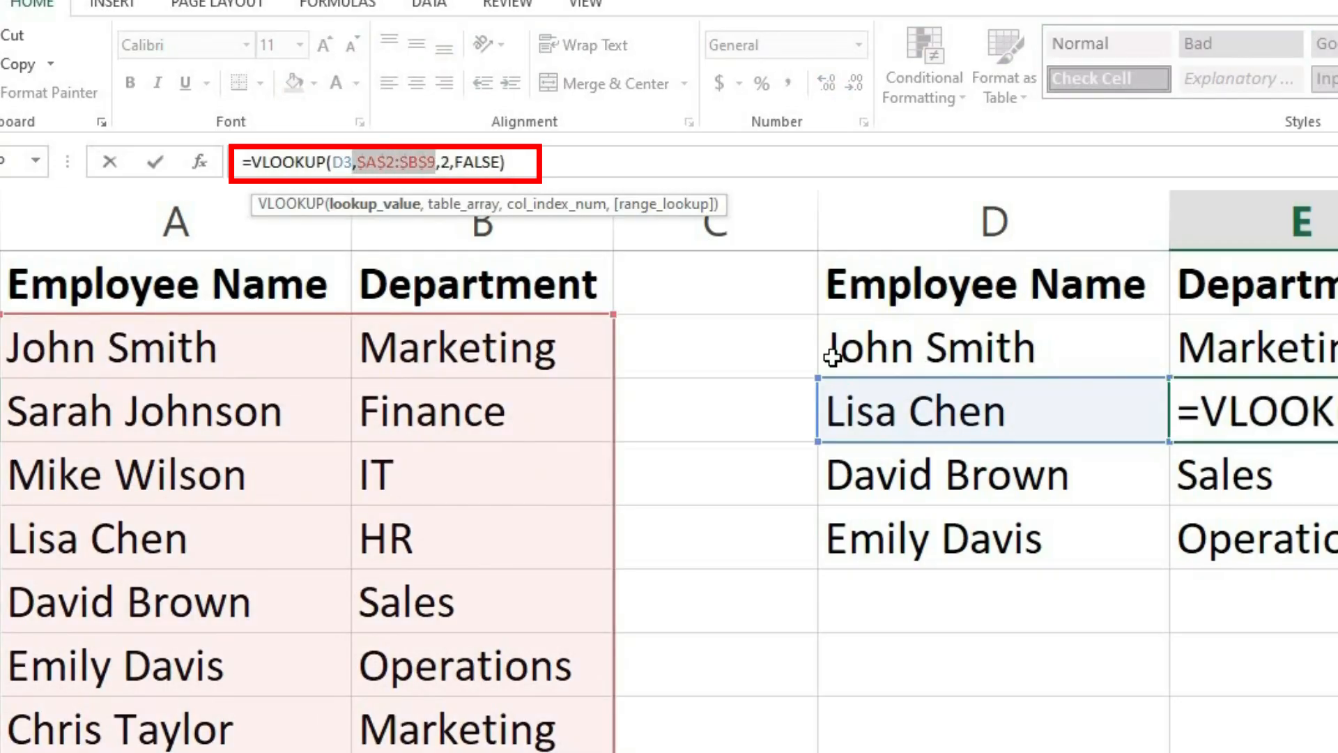
pyautogui.press('Return')
pyautogui.doubleClick(394, 162)
pyautogui.press('Return')
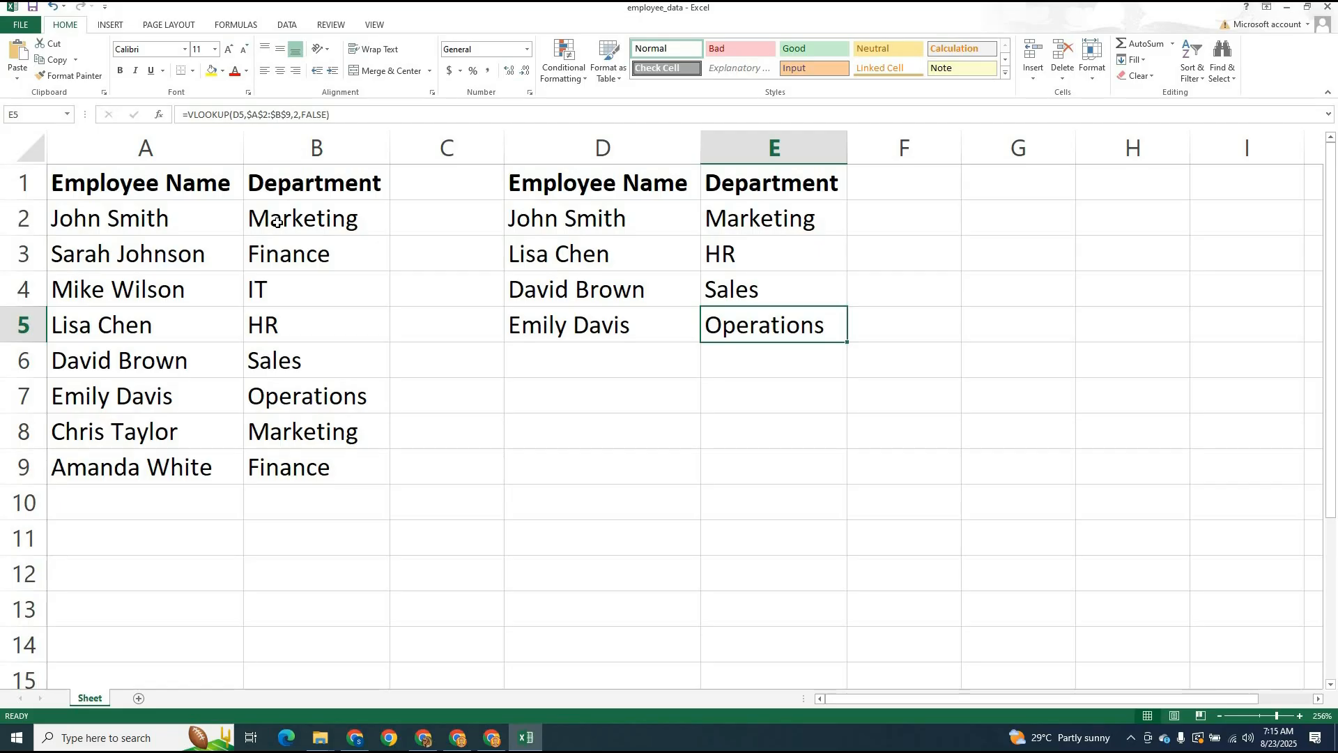
# Step: Convert the employee data in A1:B9 into a table with headers
pyautogui.moveTo(104, 184); pyautogui.dragTo(322, 468)
pyautogui.click(111, 24)
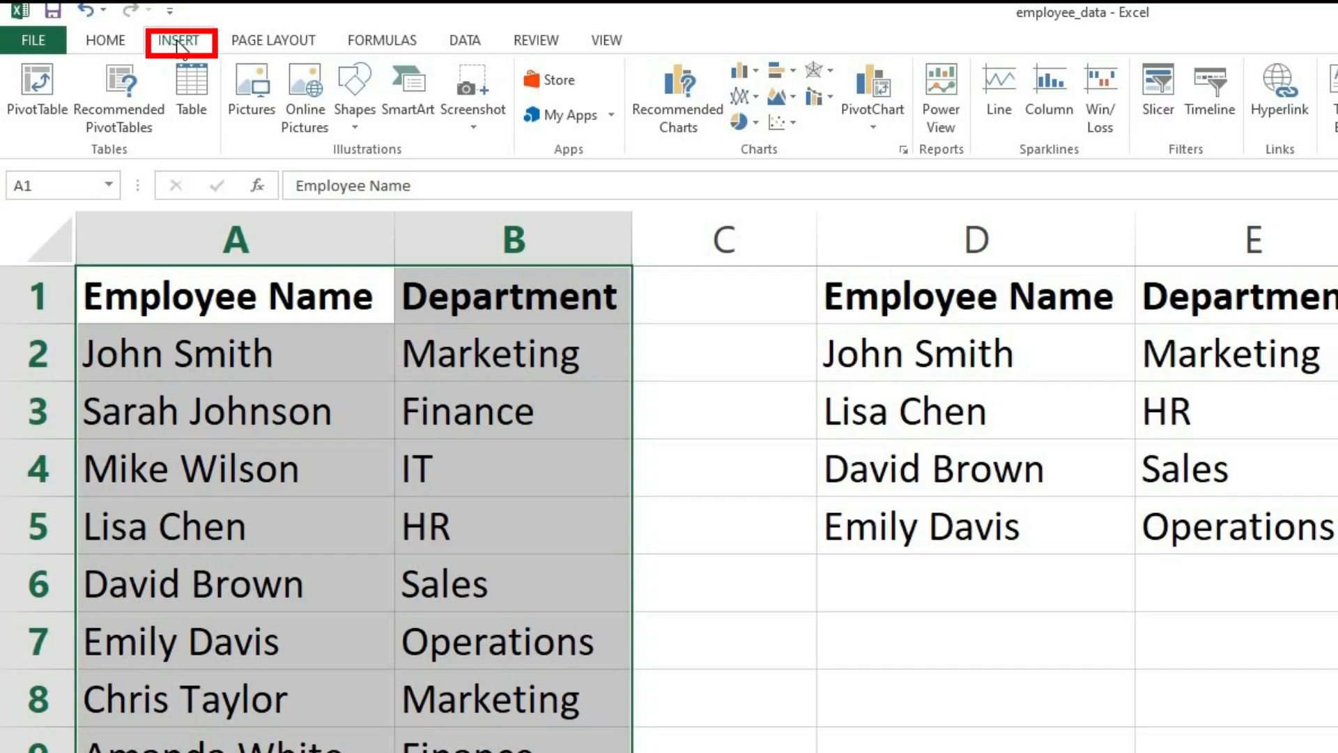
pyautogui.click(190, 85)
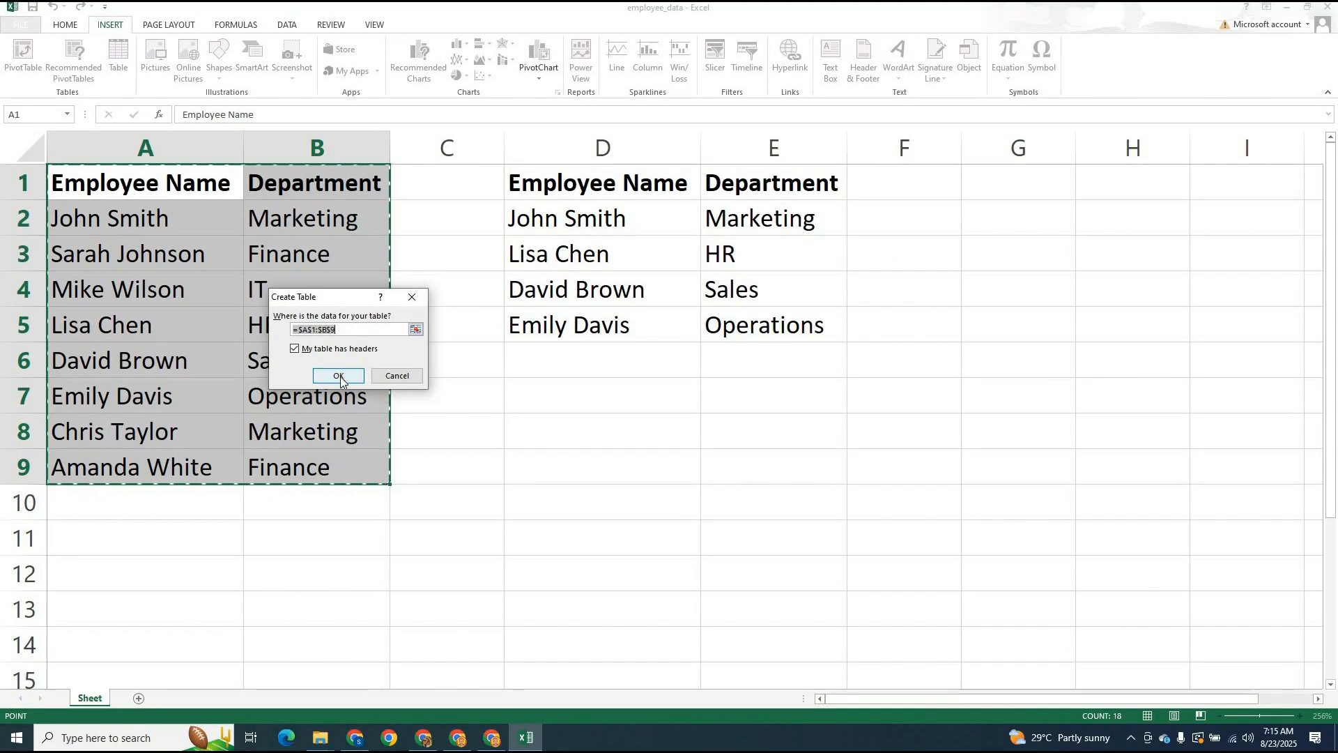
pyautogui.click(339, 376)
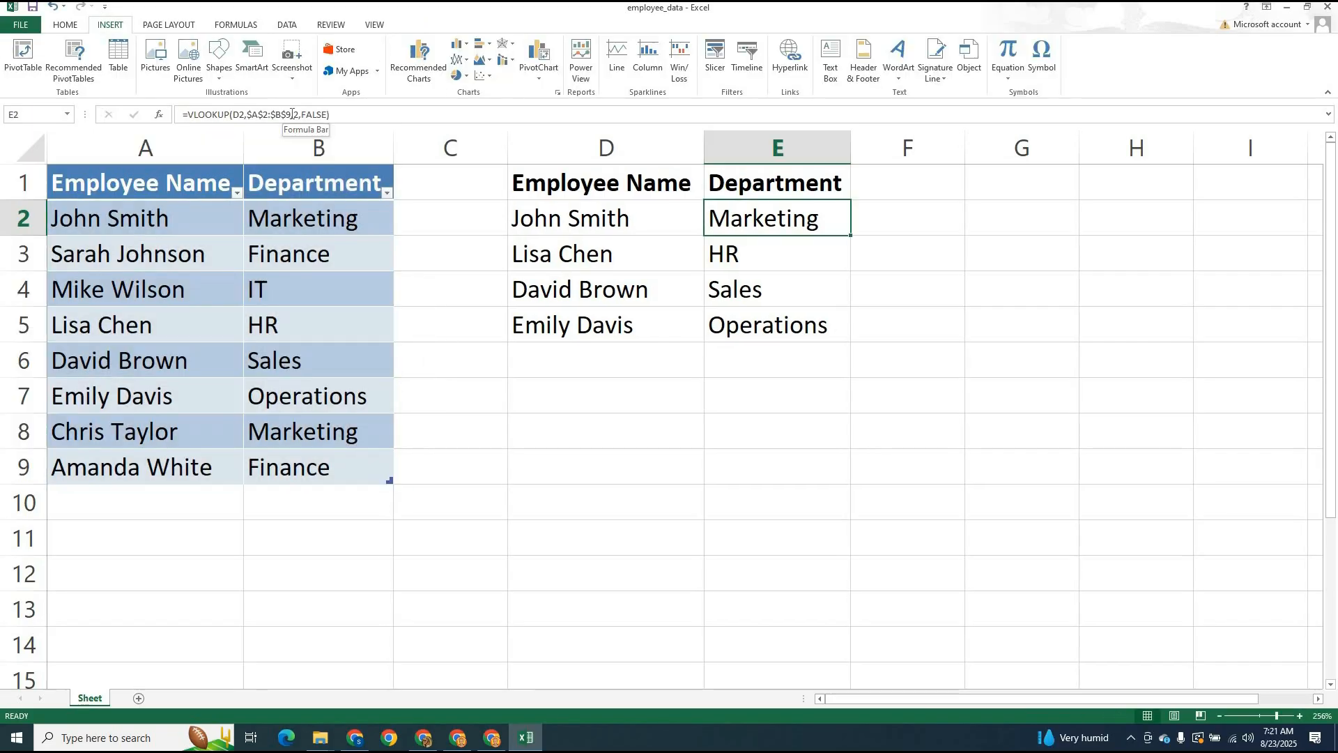
# Step: Replace the table array in the E2 formula with the whole table, Table1[#All]
pyautogui.moveTo(291, 114); pyautogui.dragTo(249, 114)
pyautogui.press('Delete')
pyautogui.moveTo(87, 189); pyautogui.dragTo(289, 460)
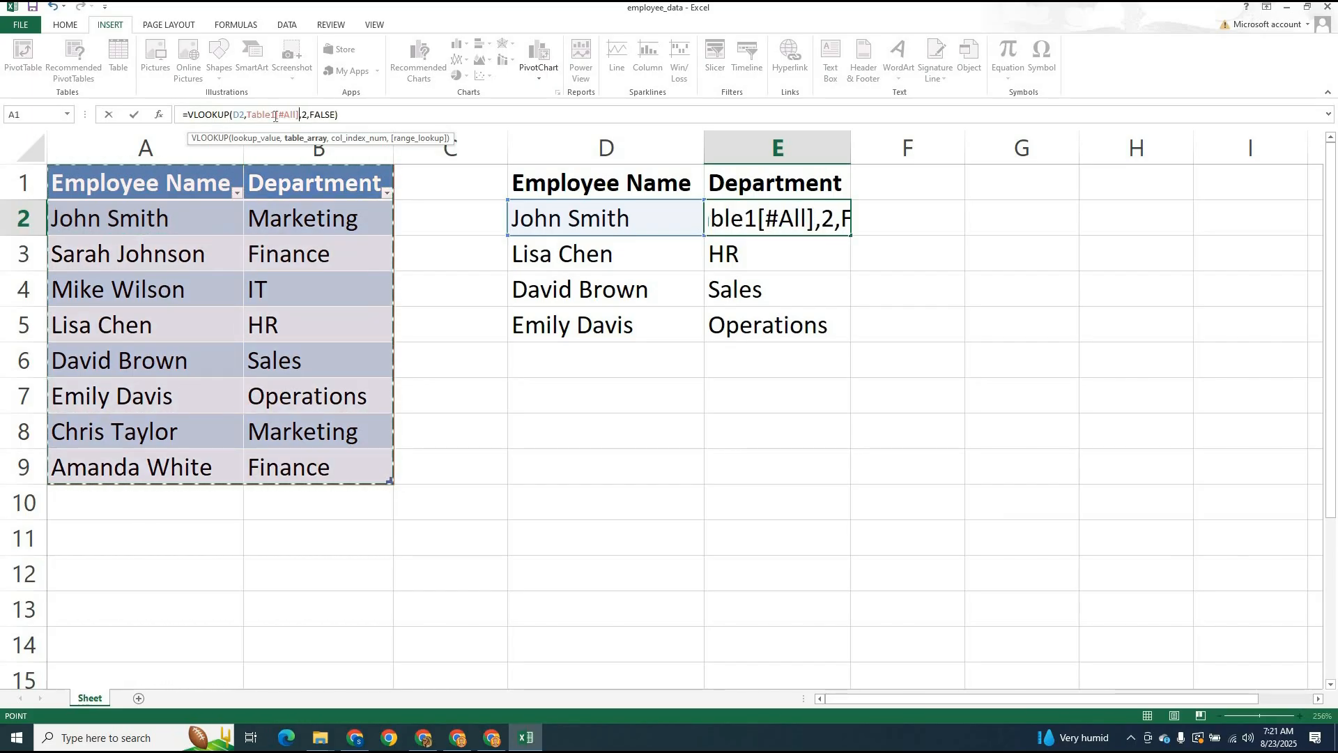
pyautogui.press('Return')
pyautogui.click(910, 287)
# Step: Fill the table-based VLOOKUP from E2 down to E5 and check the formulas in E3 to E5
pyautogui.click(830, 221)
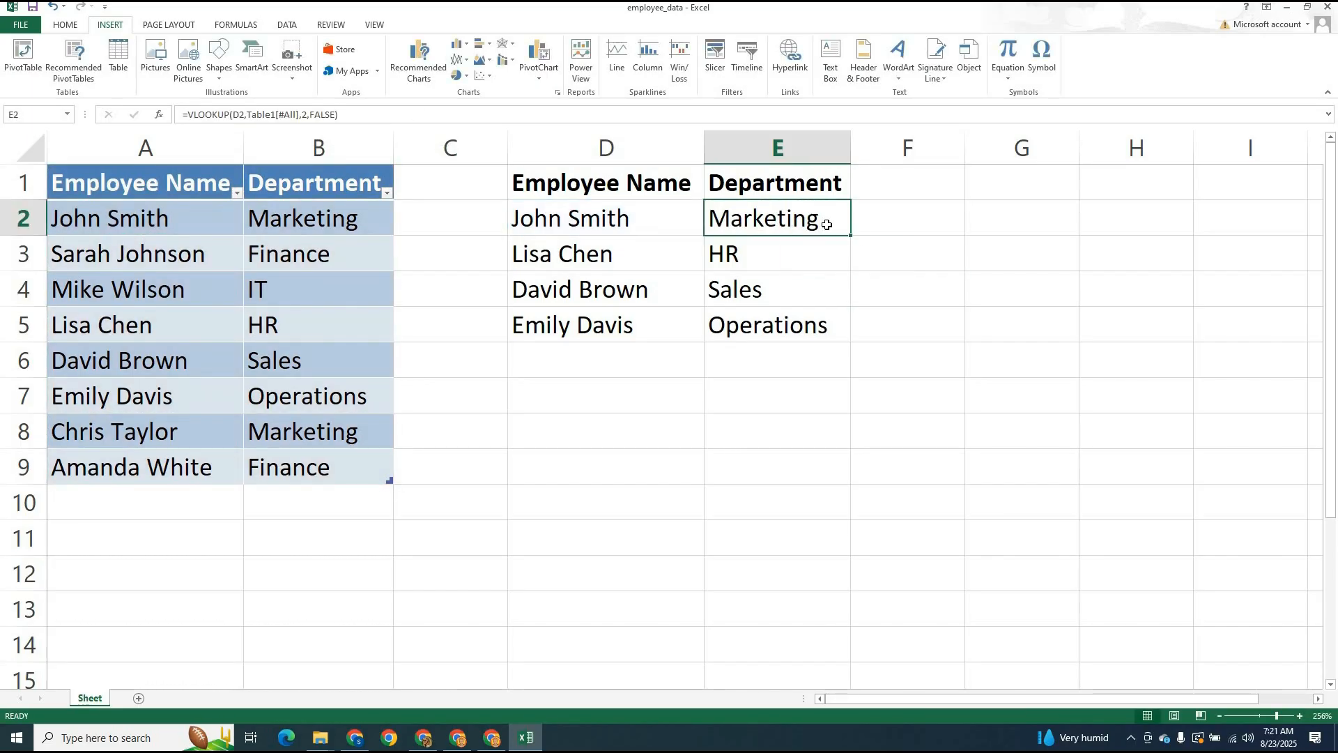
pyautogui.moveTo(849, 236); pyautogui.dragTo(836, 307)
pyautogui.moveTo(837, 333); pyautogui.dragTo(834, 328)
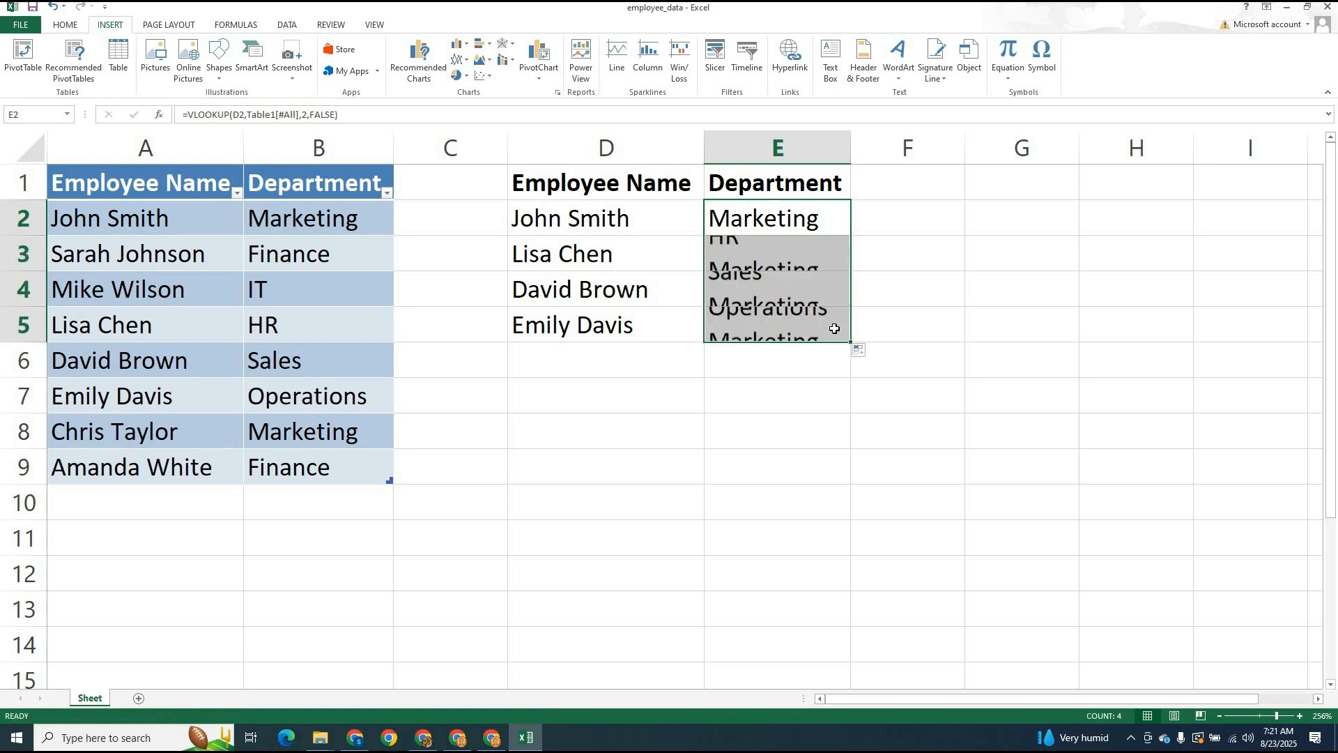
pyautogui.click(766, 252)
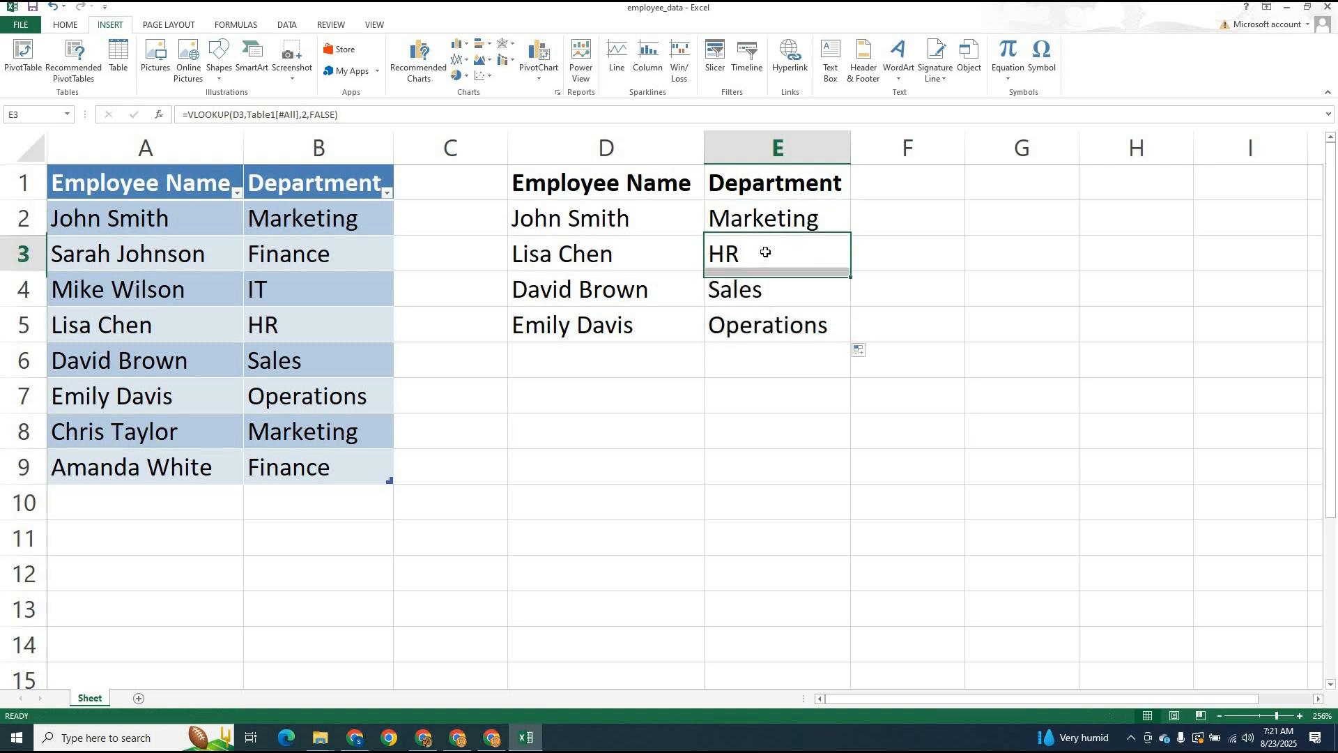
pyautogui.click(764, 293)
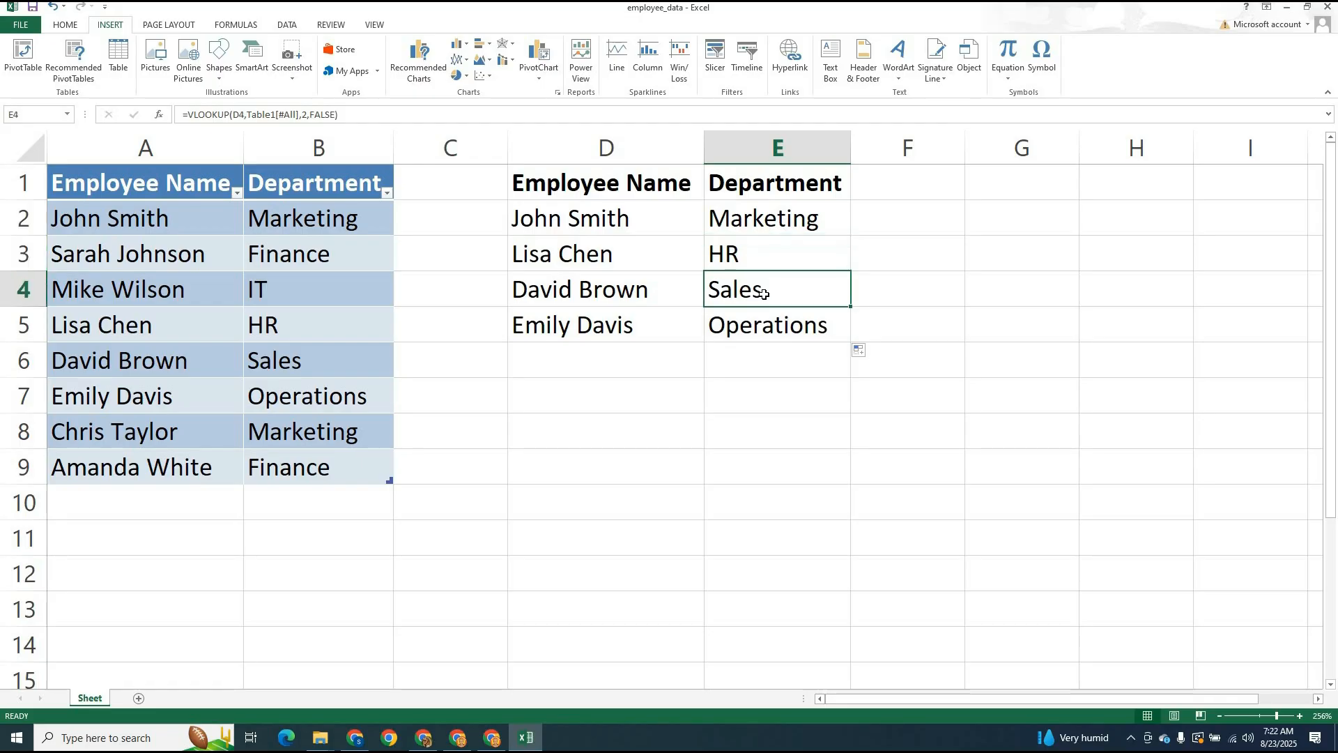
pyautogui.click(748, 325)
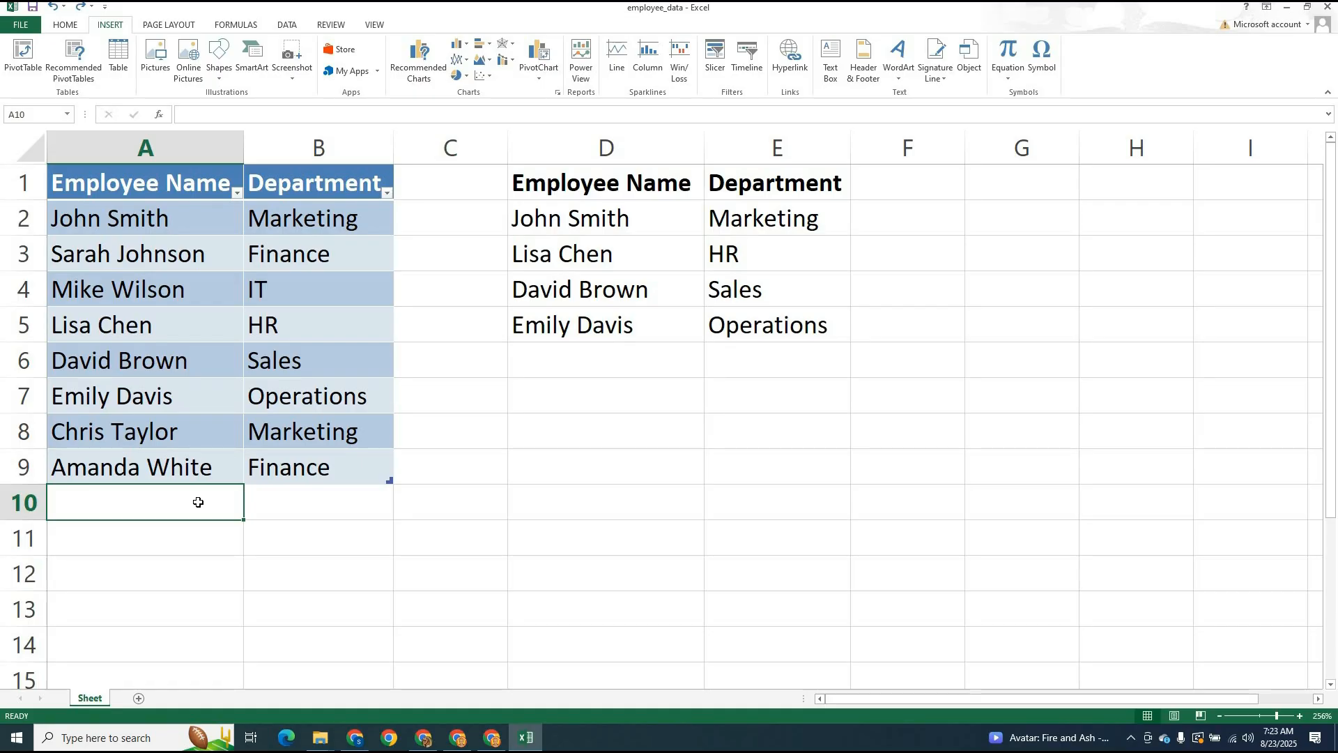
# Step: Add a table row below the last employee, entering a new employee's name in A10 and SALES in B10
pyautogui.write('Bl')
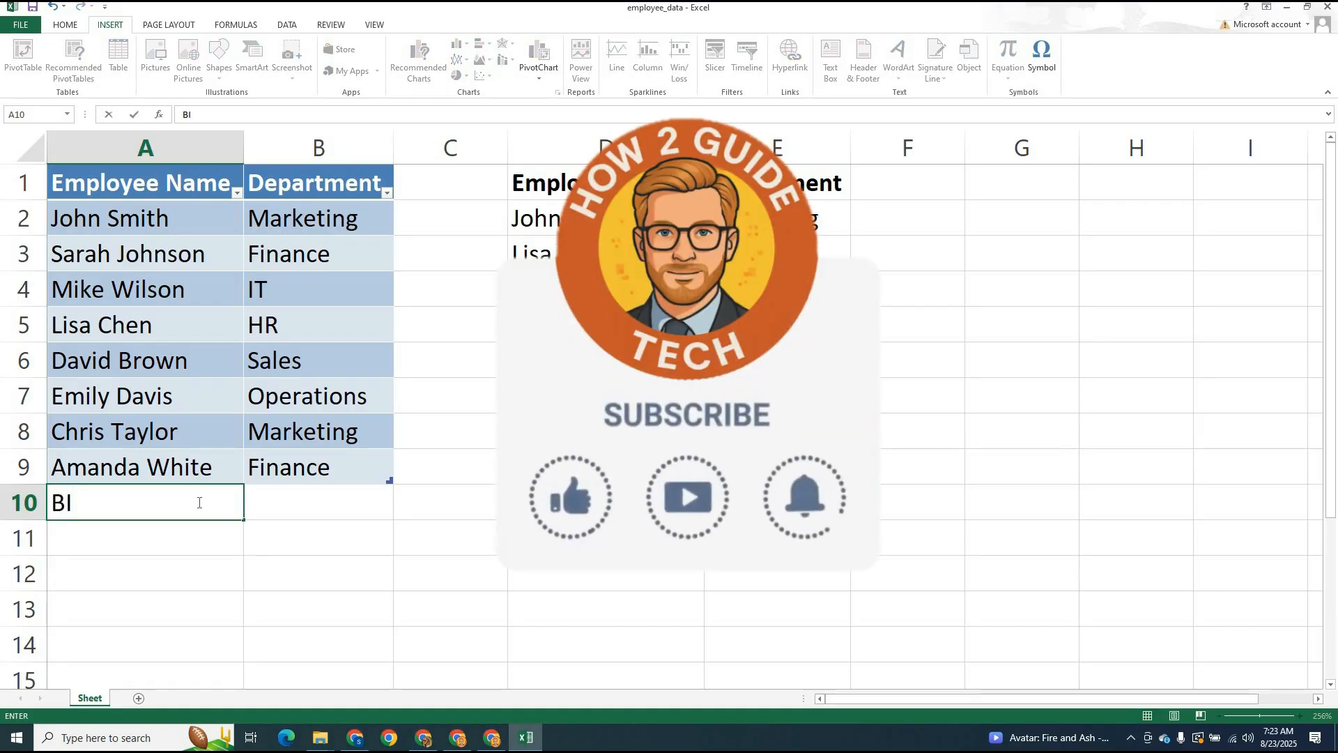
pyautogui.write('LLY')
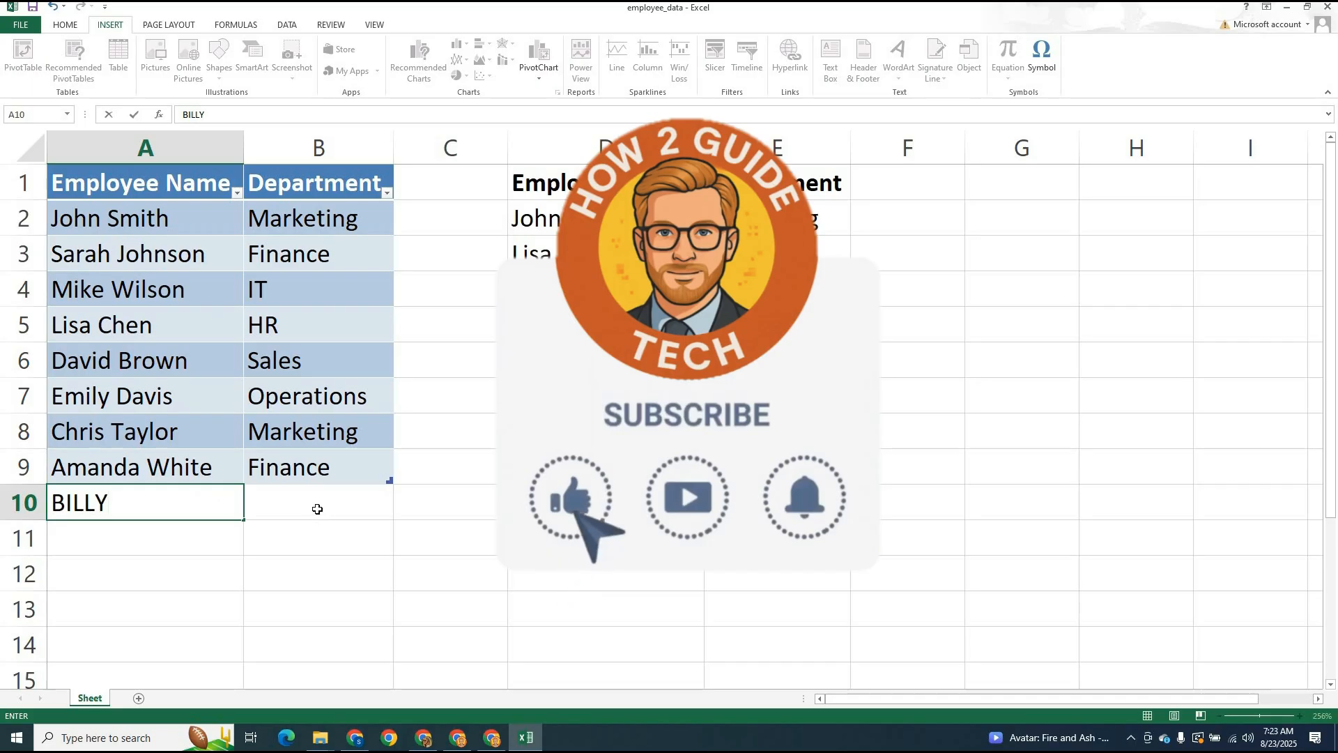
pyautogui.click(318, 508)
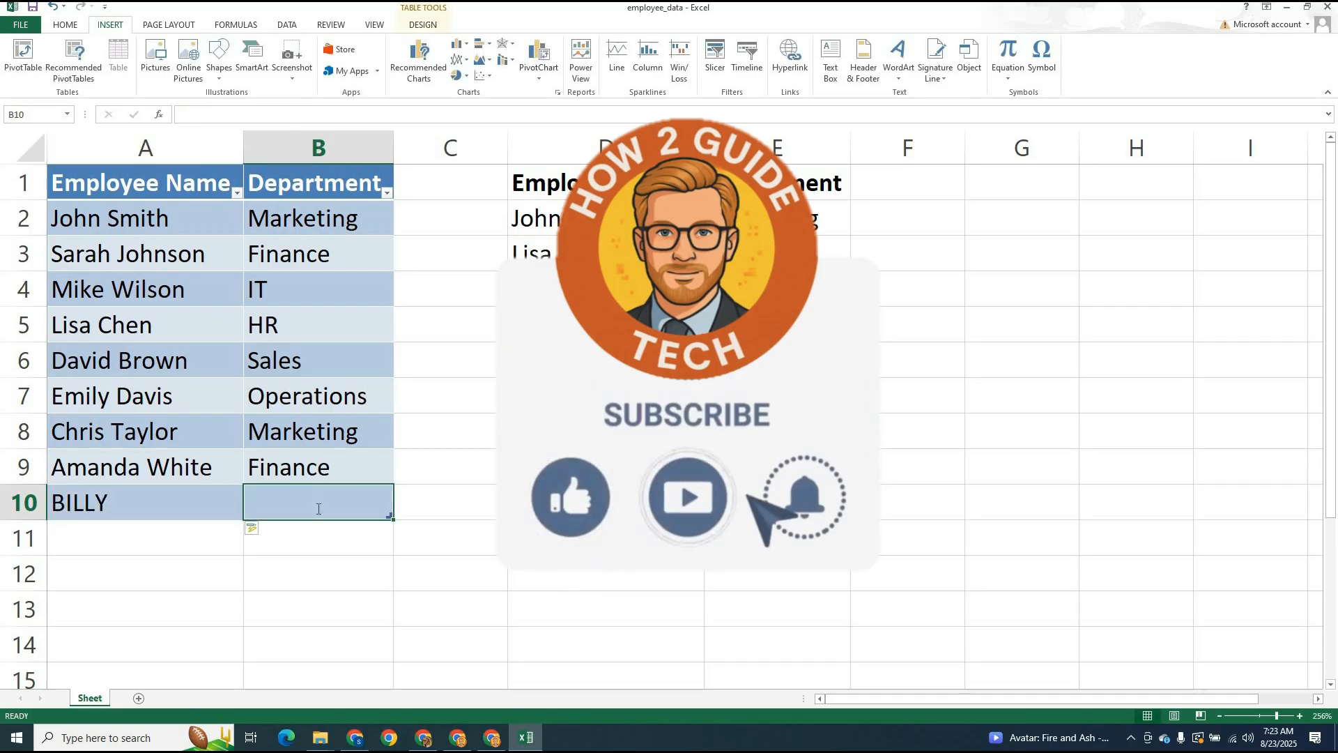
pyautogui.write('SALES')
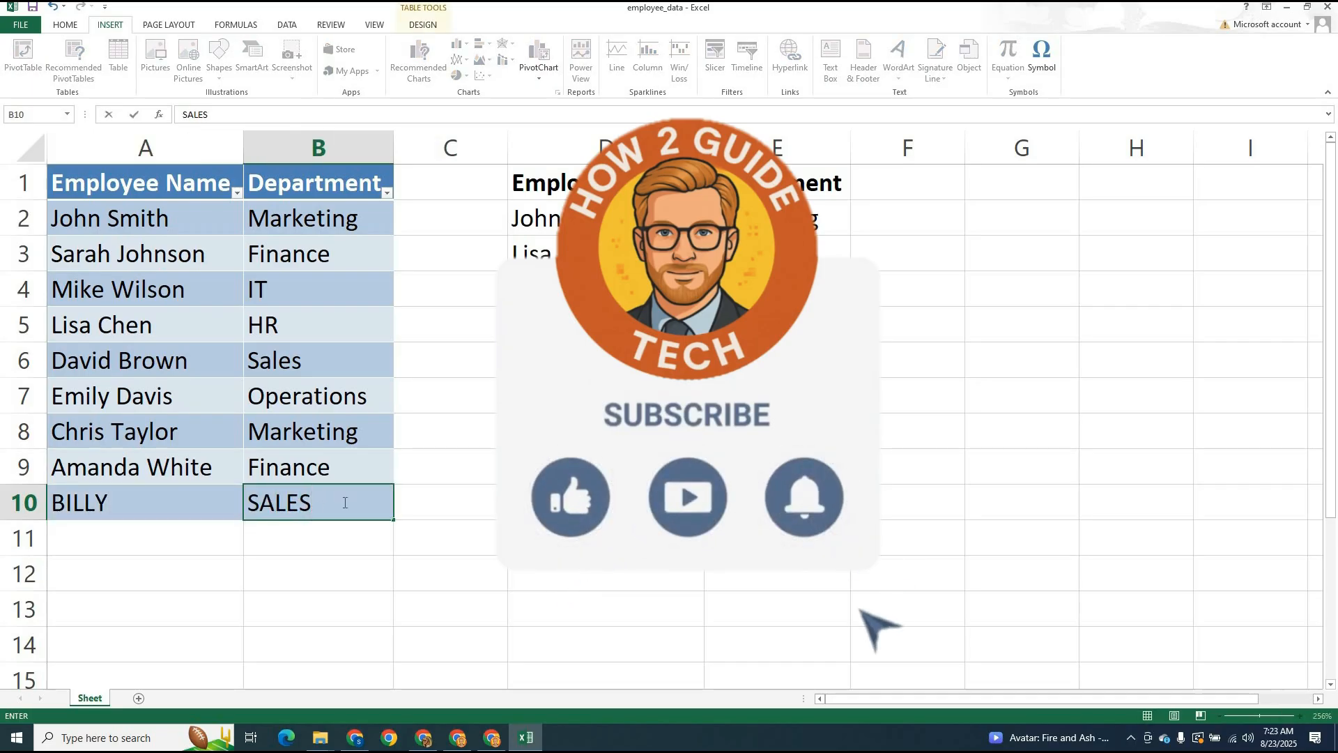